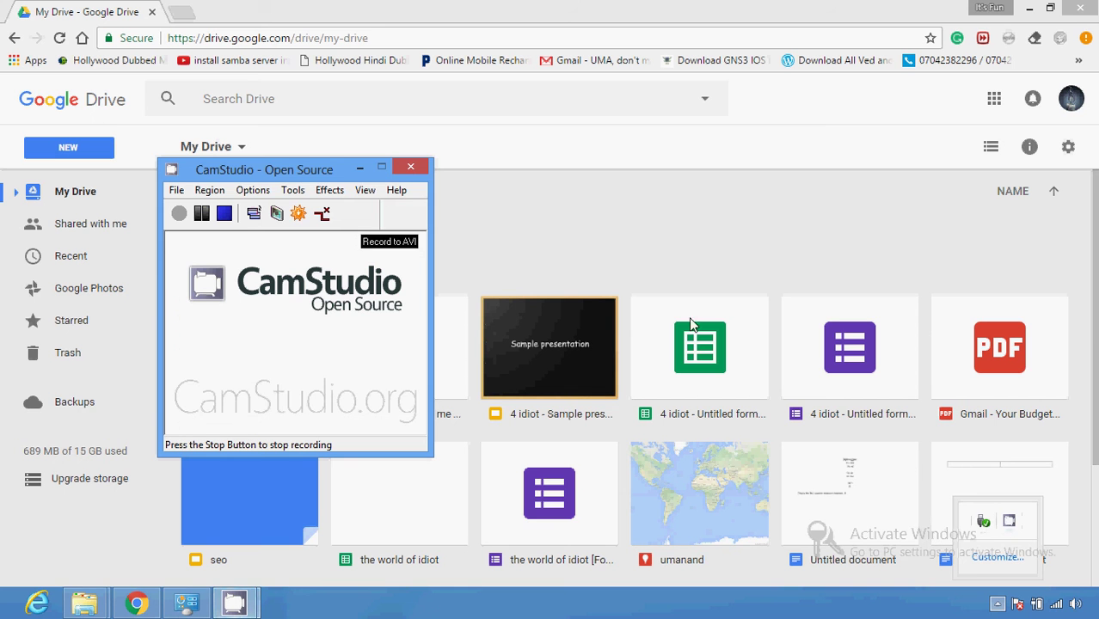
- From My Drive, create a blank Google Docs document using the New menu
{"action": "left_click", "coordinate": [358, 168]}
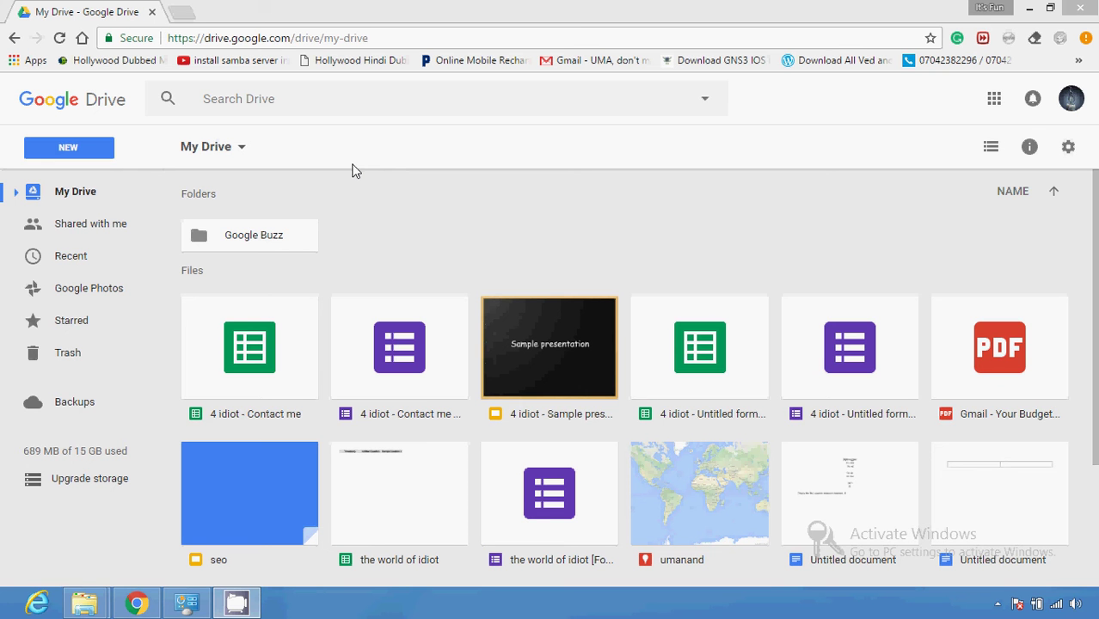
{"action": "left_click", "coordinate": [98, 149]}
{"action": "mouse_move", "coordinate": [204, 293]}
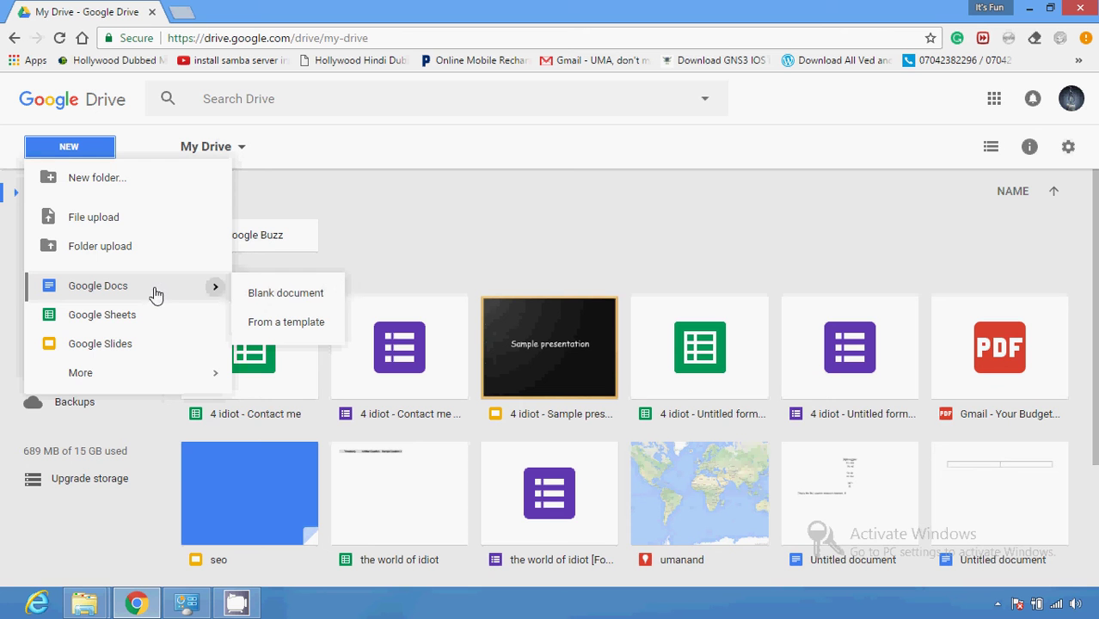
{"action": "left_click", "coordinate": [265, 296]}
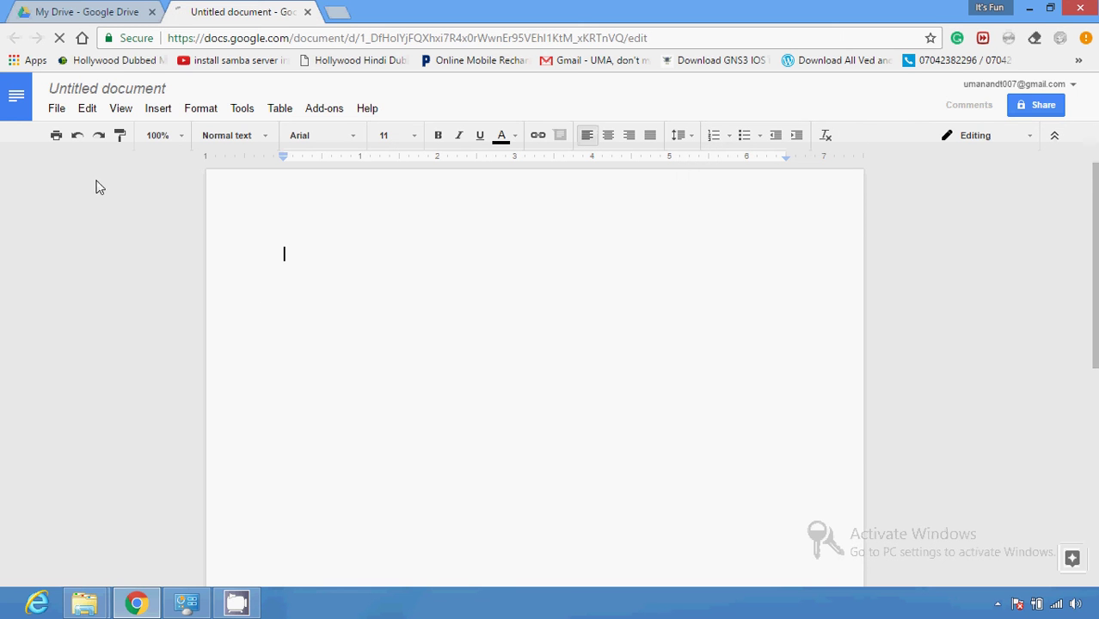
- Rename the untitled document to 'Brochure'
{"action": "left_click", "coordinate": [167, 89]}
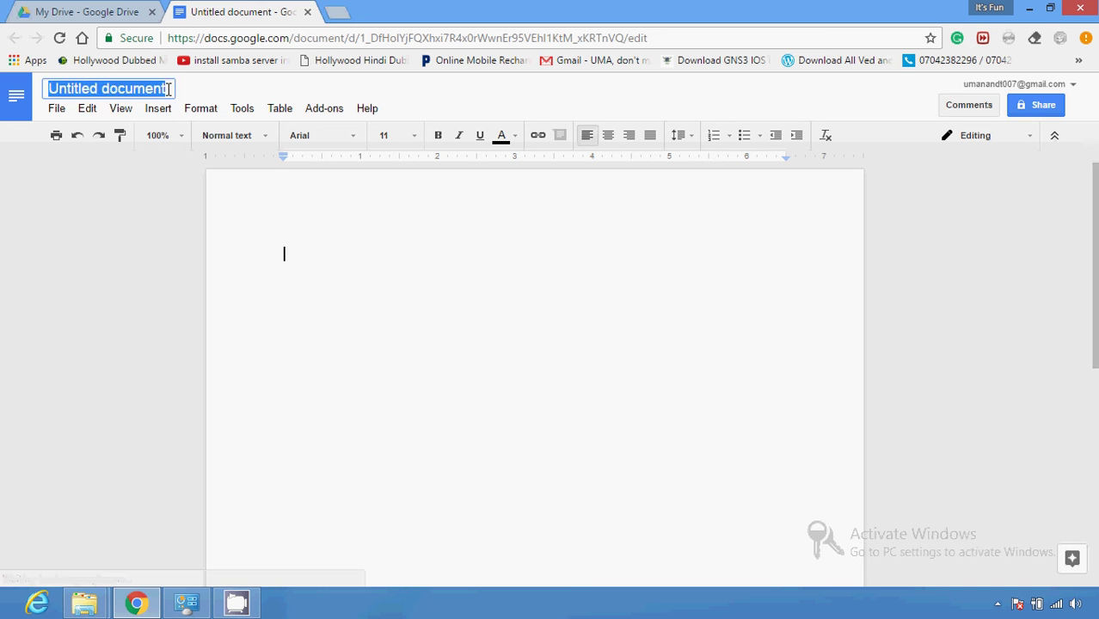
{"action": "type", "text": "Bro"}
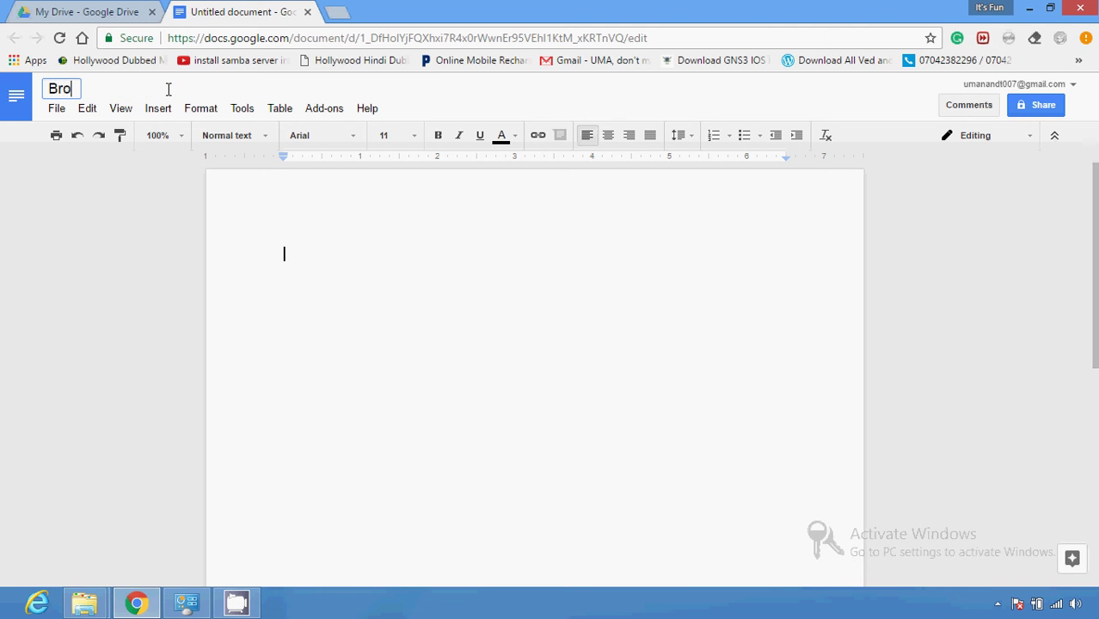
{"action": "type", "text": "chure"}
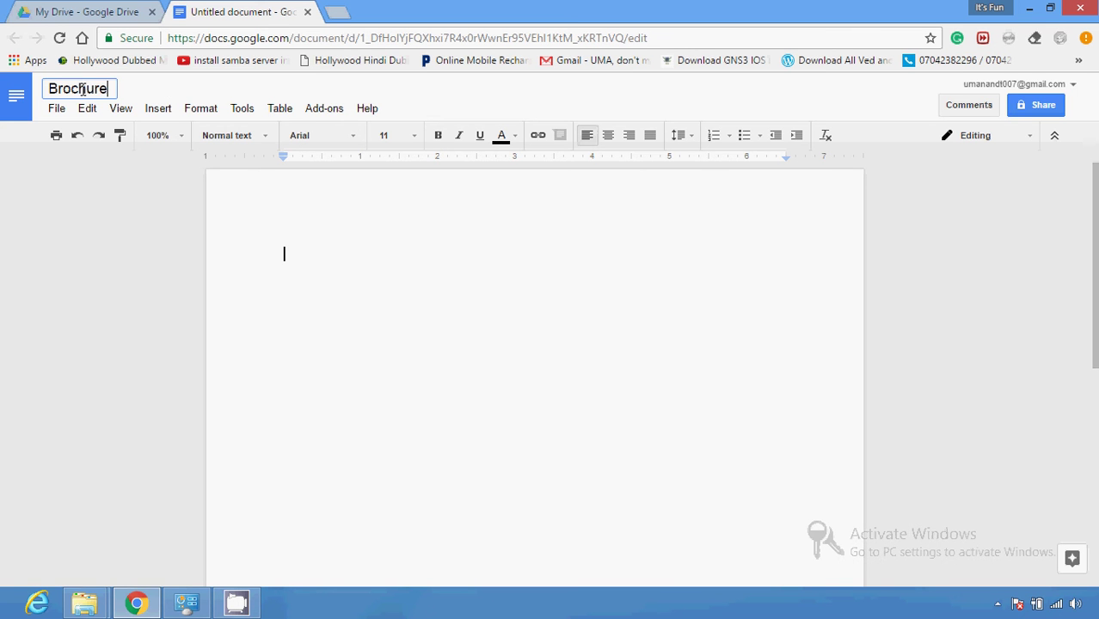
{"action": "left_click", "coordinate": [56, 110]}
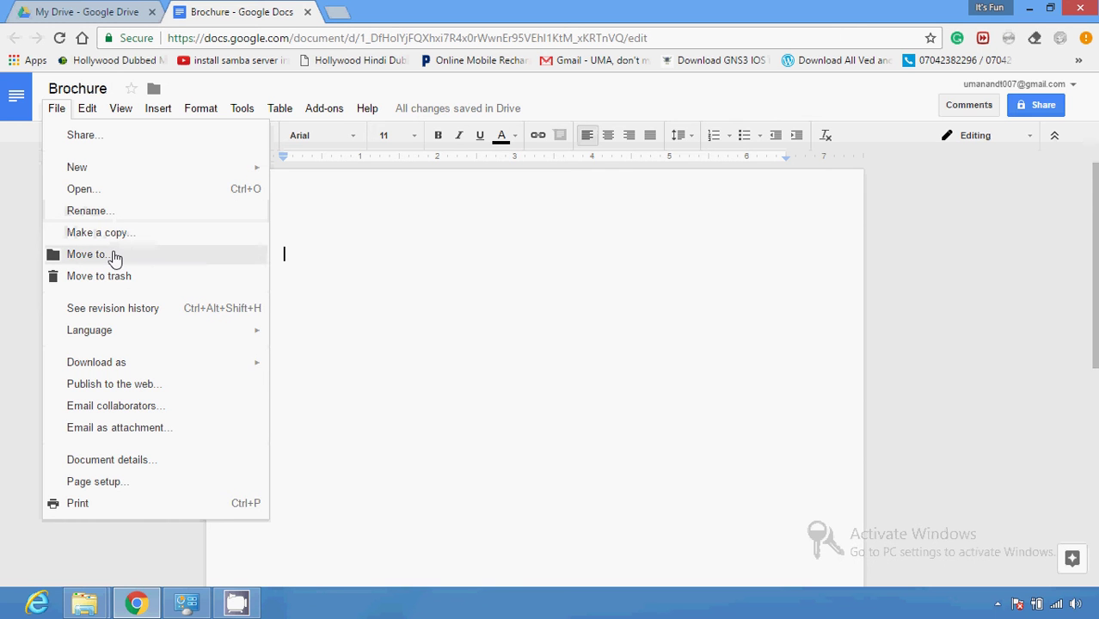
- In Page setup, switch to Landscape orientation and set a pale yellow page color
{"action": "left_click", "coordinate": [130, 489]}
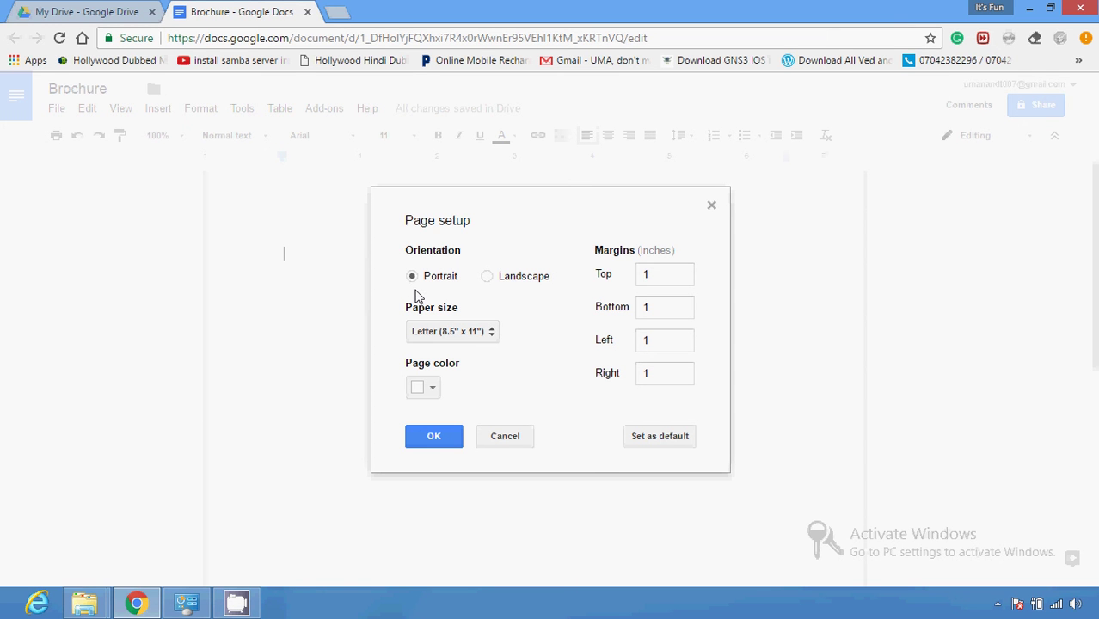
{"action": "left_click", "coordinate": [489, 277]}
{"action": "left_click", "coordinate": [433, 389]}
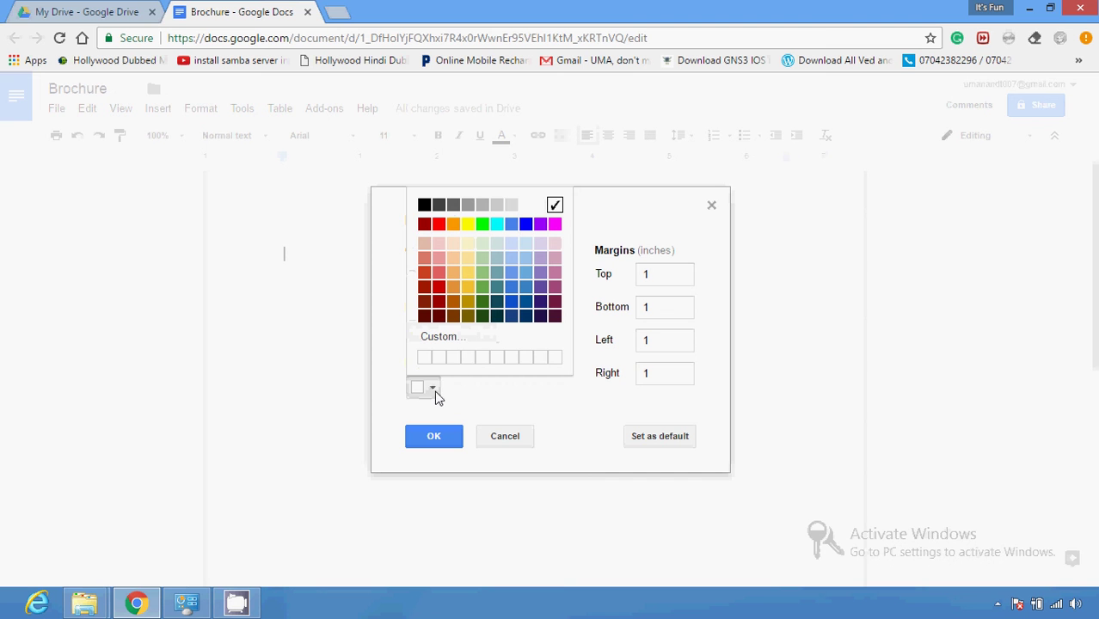
{"action": "left_click", "coordinate": [469, 245]}
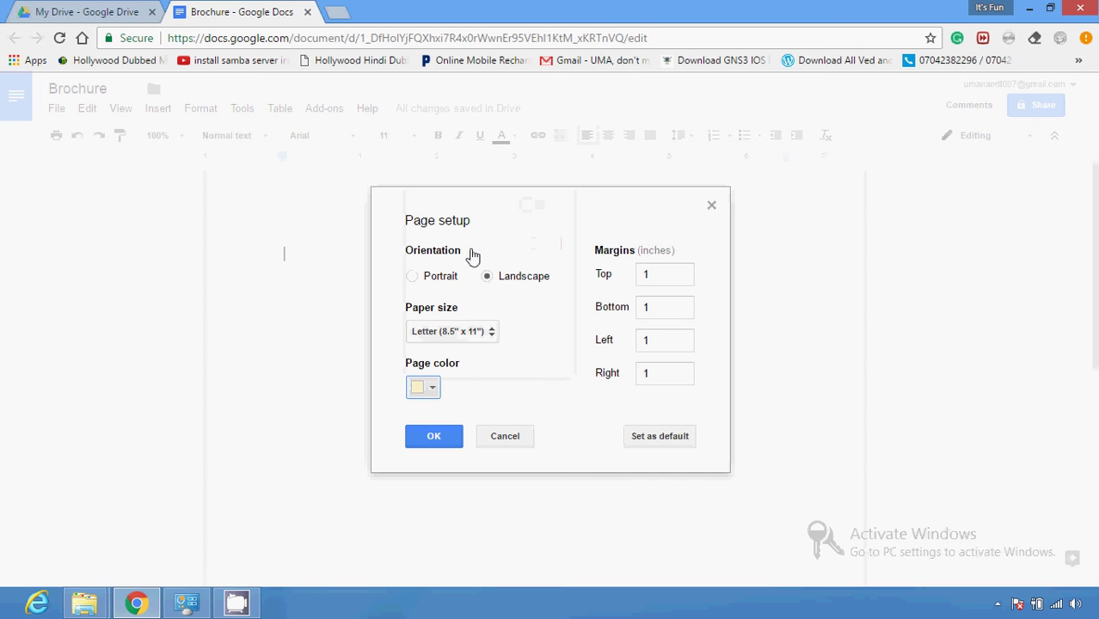
{"action": "left_click", "coordinate": [434, 437]}
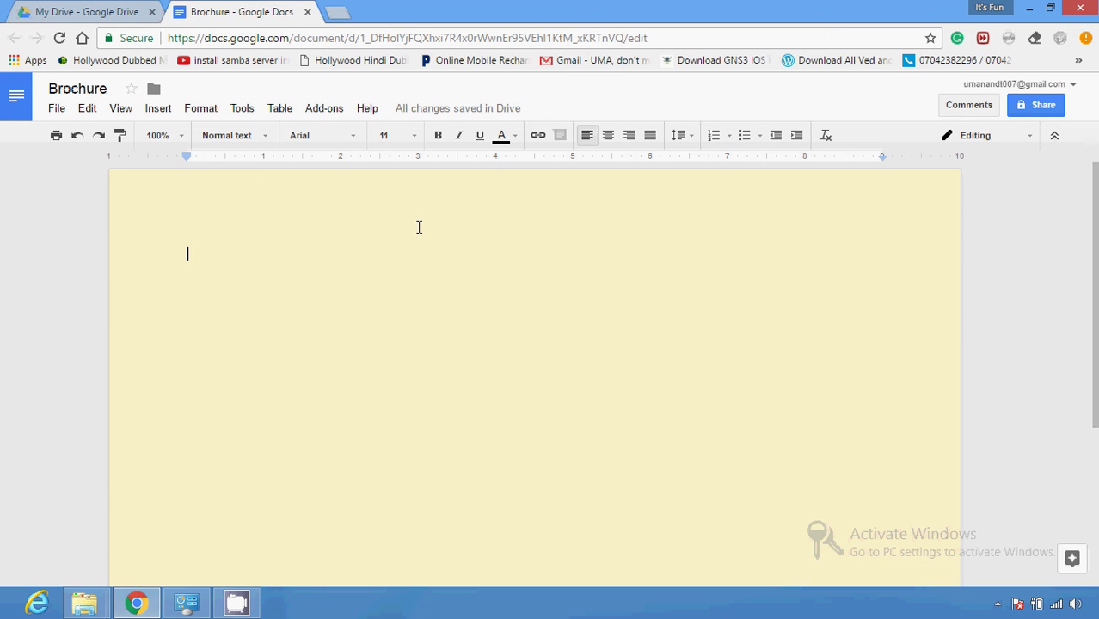
- Insert a 2 x 1 table with two columns and one row, then click into its cells
{"action": "left_click", "coordinate": [280, 109]}
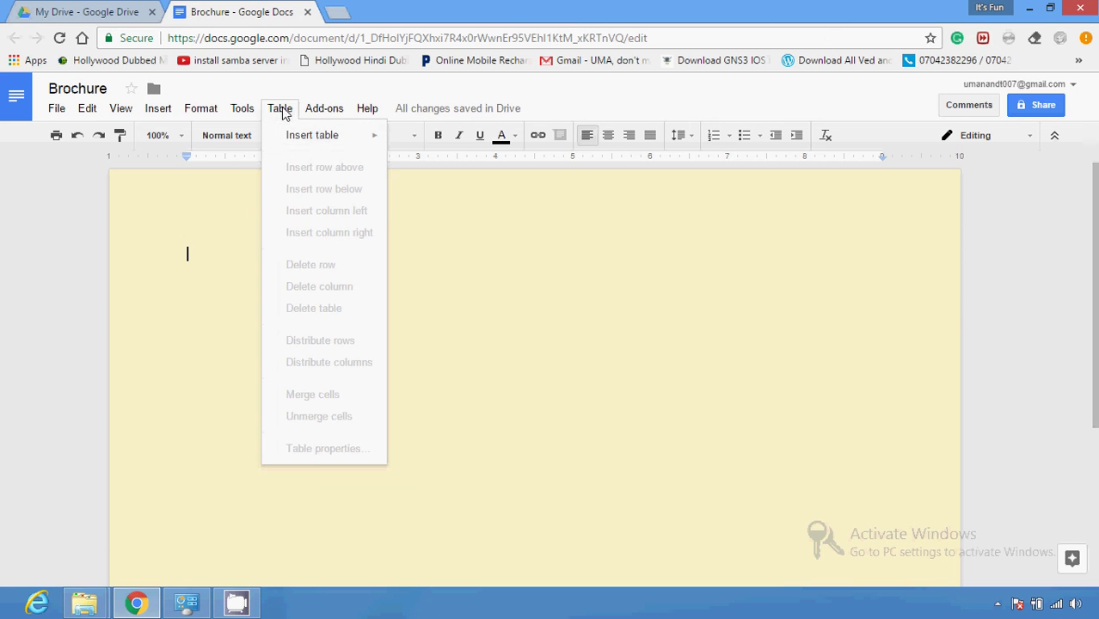
{"action": "mouse_move", "coordinate": [371, 141]}
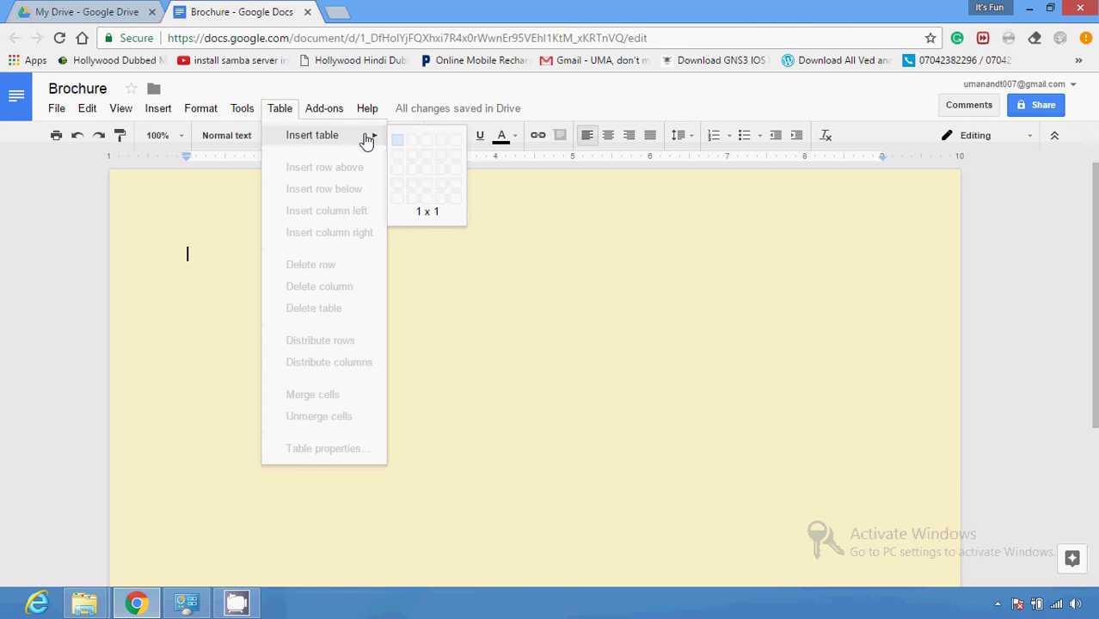
{"action": "left_click", "coordinate": [411, 143]}
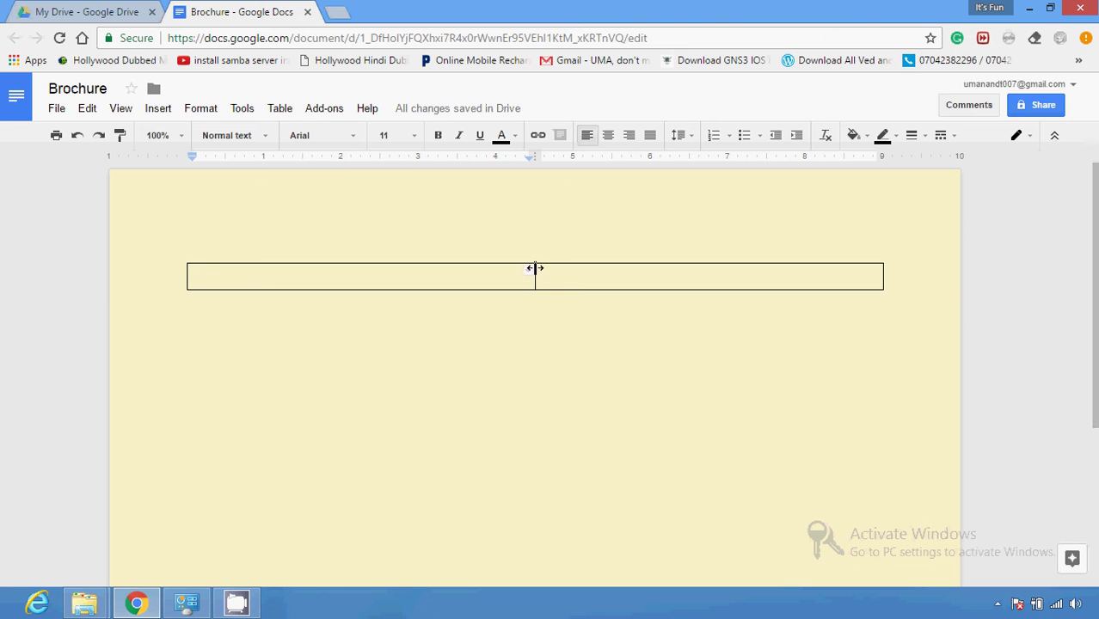
{"action": "mouse_move", "coordinate": [532, 275]}
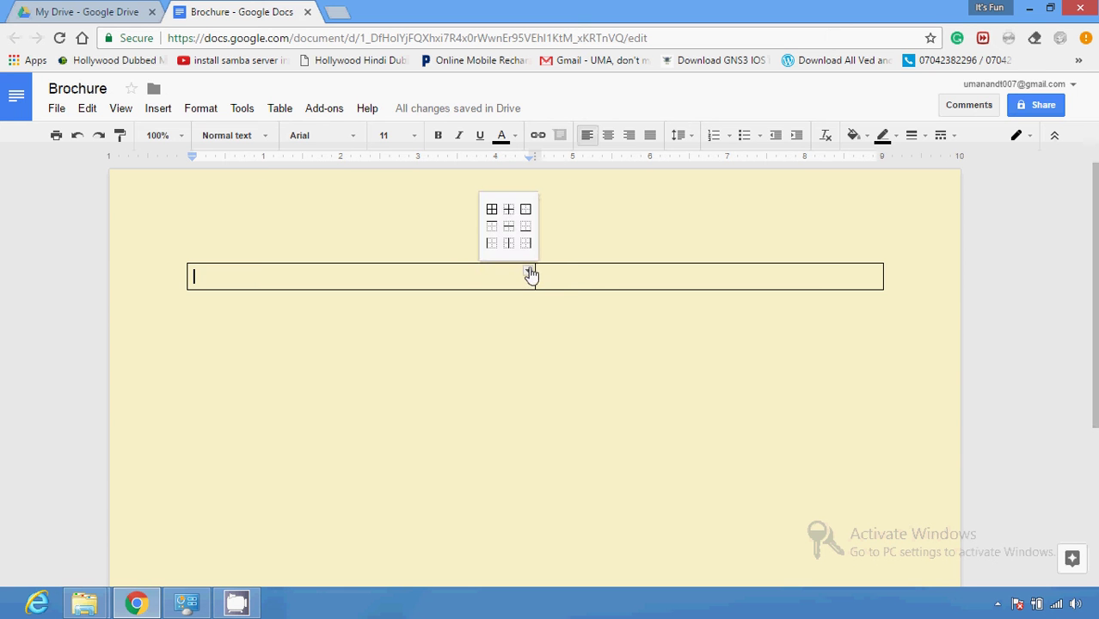
{"action": "left_click", "coordinate": [490, 212]}
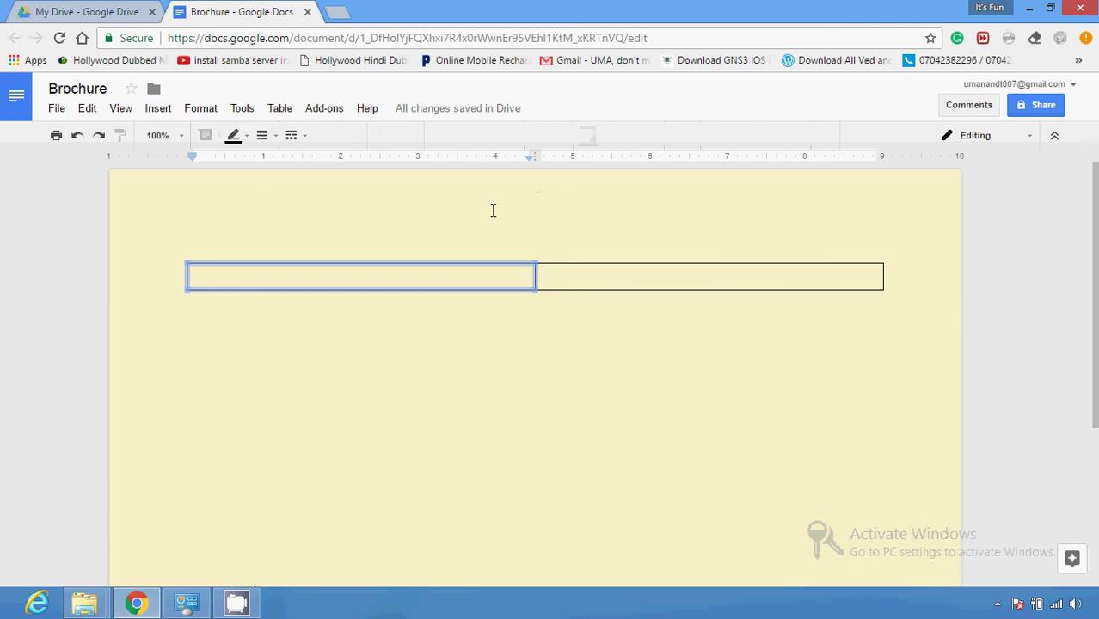
{"action": "left_click", "coordinate": [555, 277]}
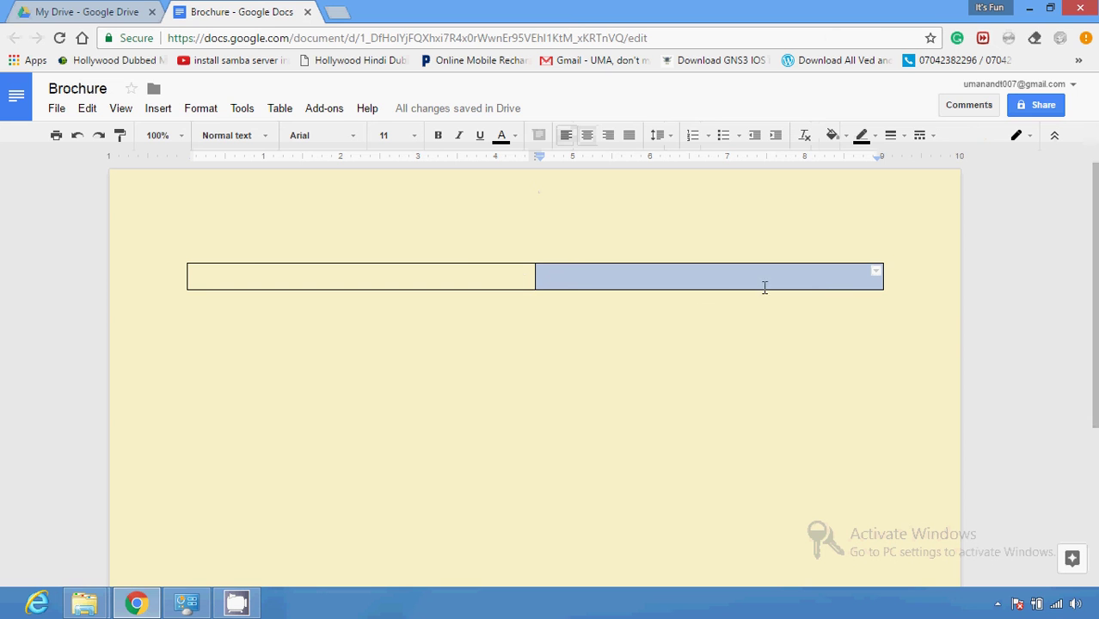
{"action": "left_click", "coordinate": [511, 271]}
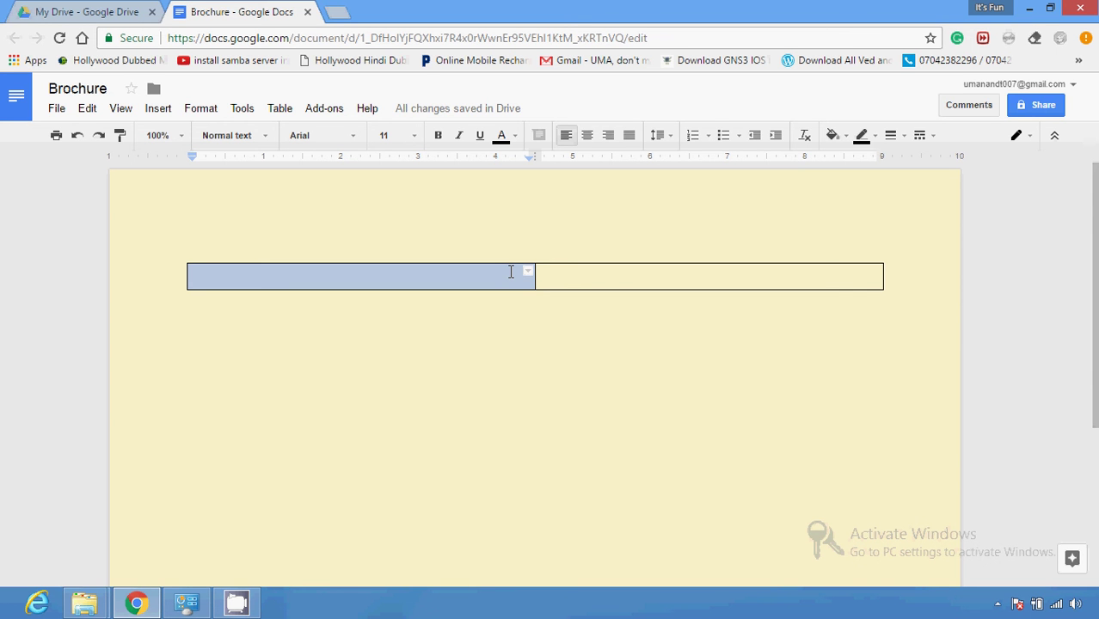
- Type 'Page' in the left table cell and 'Editor' in the right cell
{"action": "left_click", "coordinate": [485, 272]}
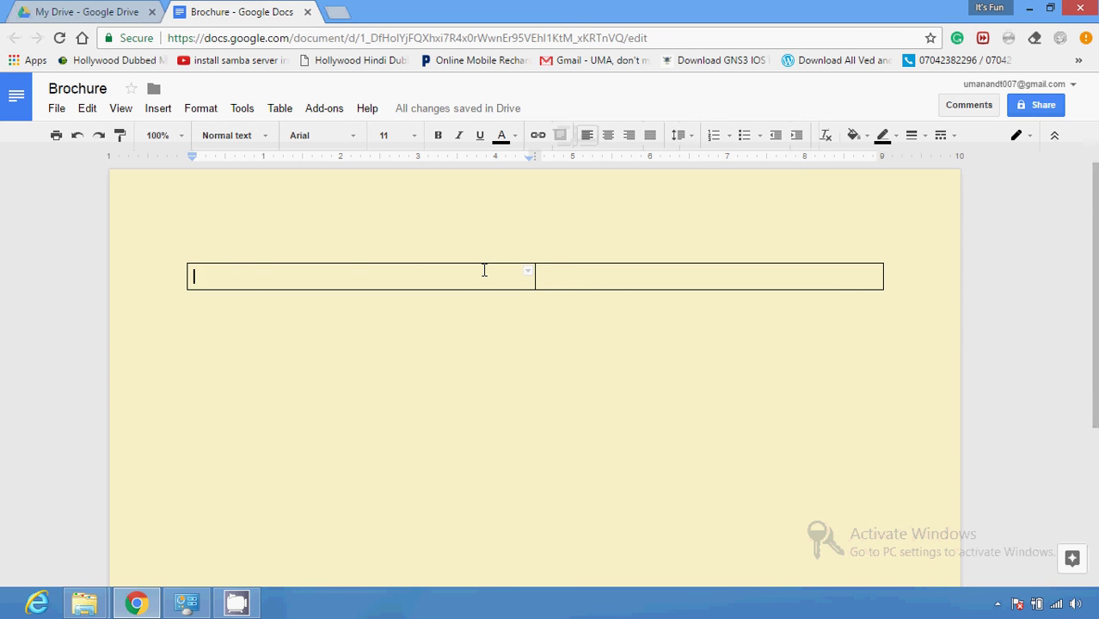
{"action": "type", "text": "Pagw"}
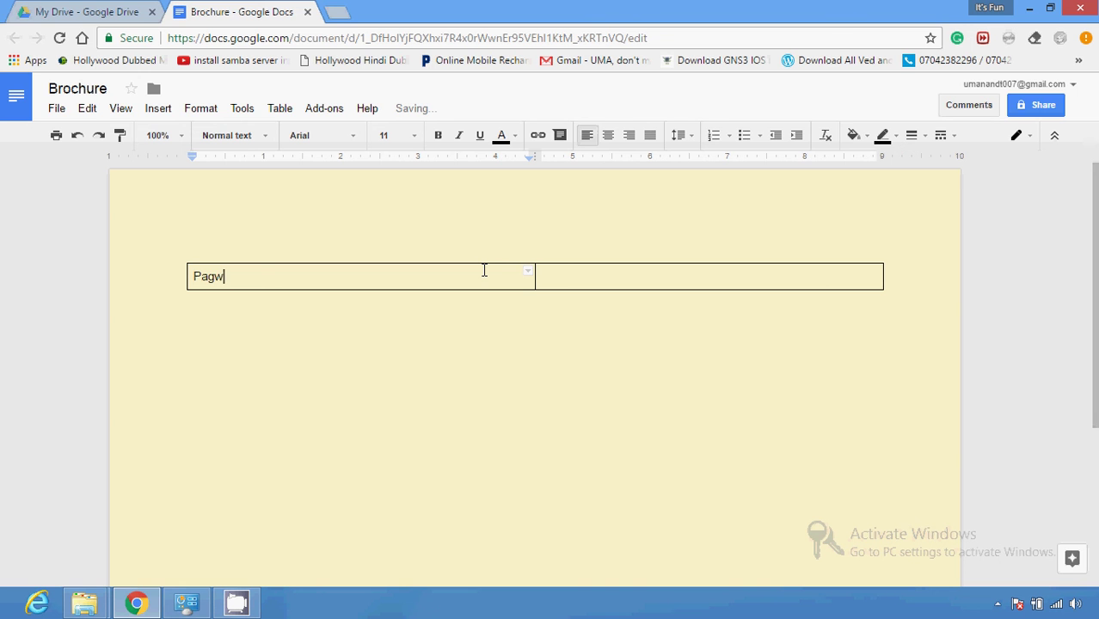
{"action": "key", "text": "BackSpace"}
{"action": "type", "text": "e"}
{"action": "double_click", "coordinate": [626, 283]}
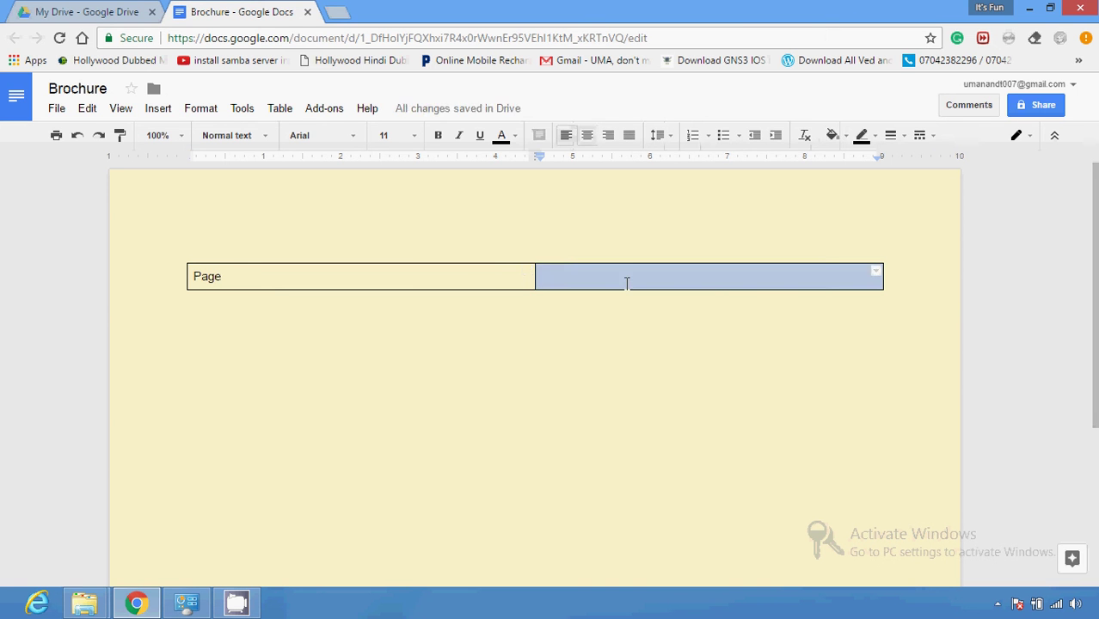
{"action": "type", "text": "Editor"}
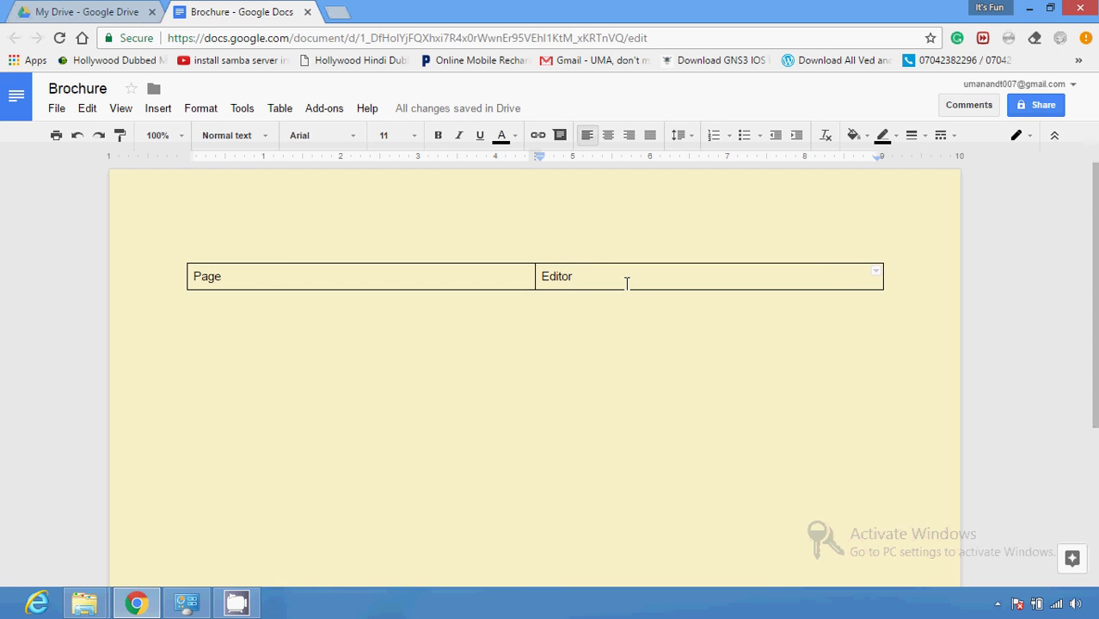
- Upload the 'yes' JPG image from the computer into the Editor cell
{"action": "left_click", "coordinate": [162, 110]}
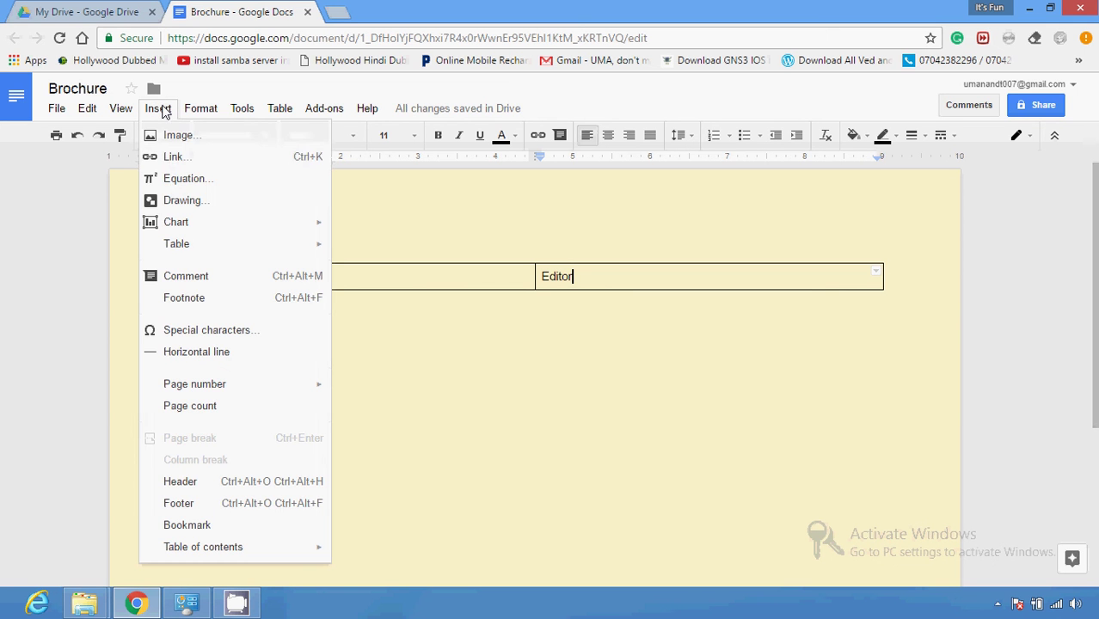
{"action": "left_click", "coordinate": [196, 142]}
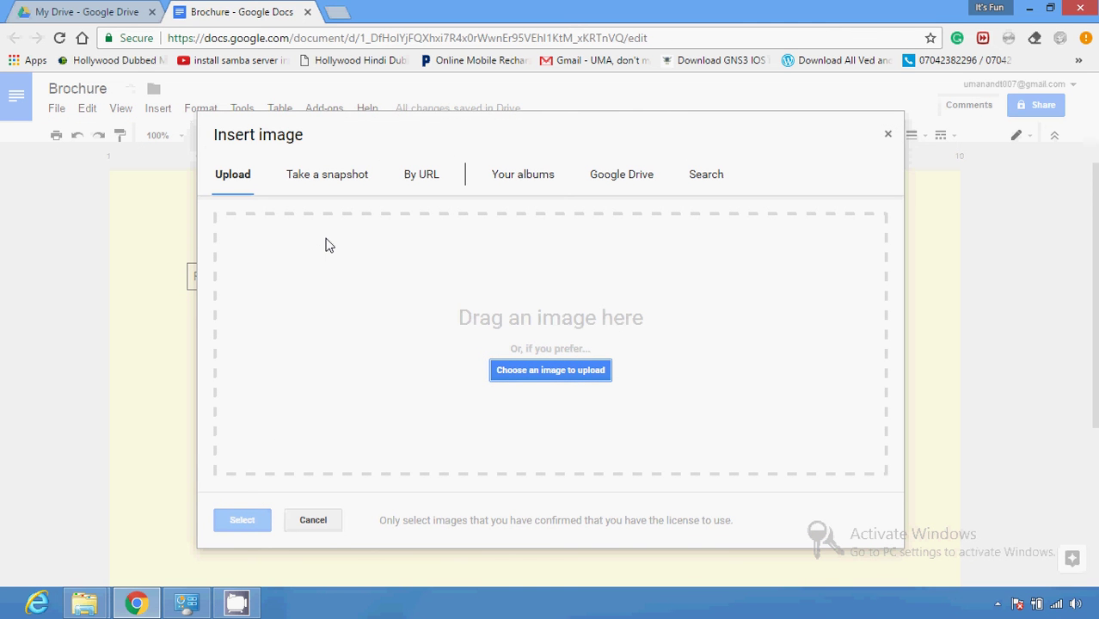
{"action": "left_click", "coordinate": [544, 371]}
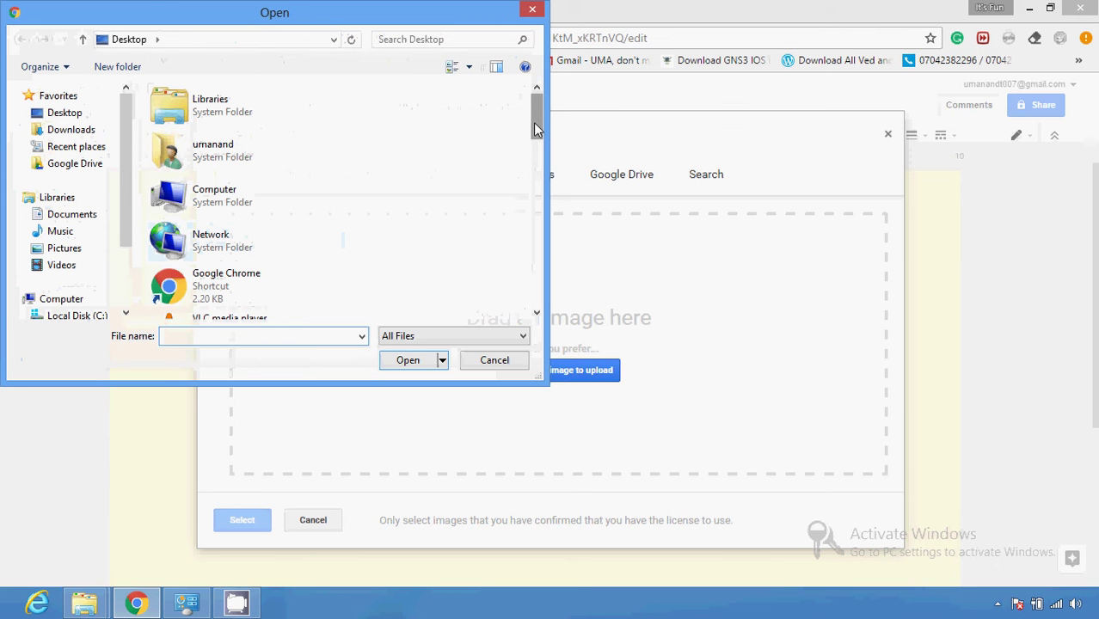
{"action": "left_click_drag", "start_coordinate": [537, 129], "coordinate": [539, 287]}
{"action": "left_click", "coordinate": [289, 311]}
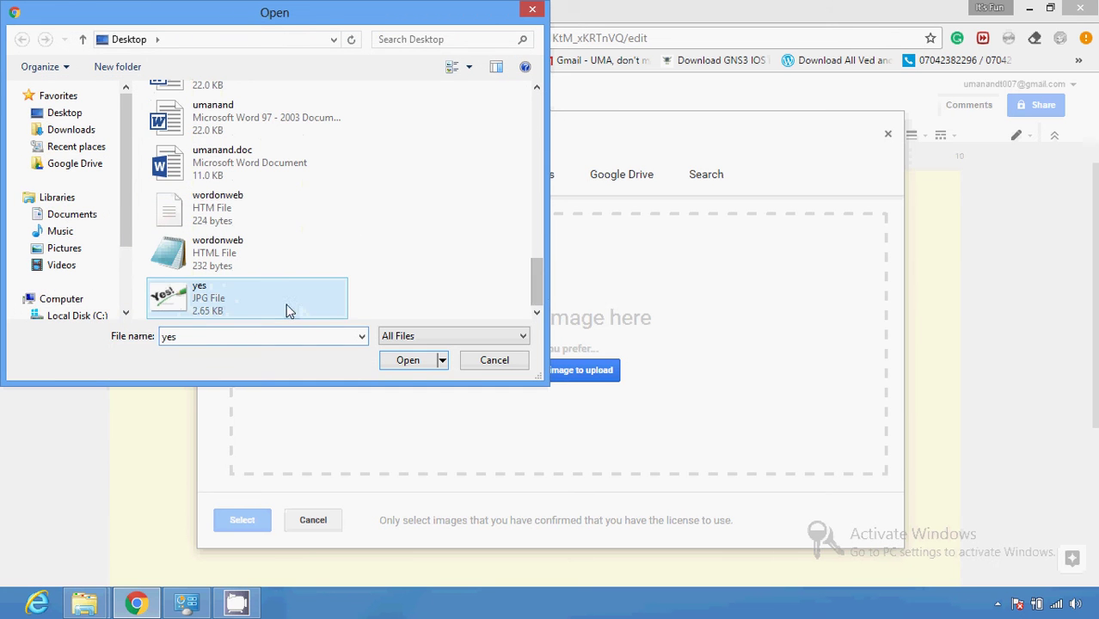
{"action": "left_click", "coordinate": [407, 373]}
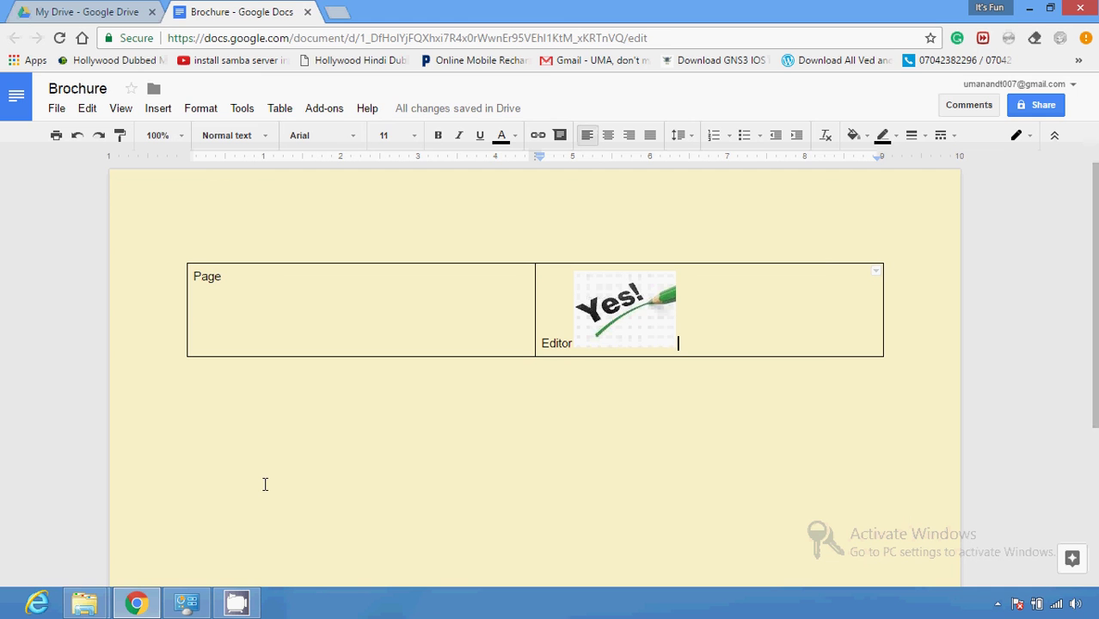
{"action": "double_click", "coordinate": [879, 348]}
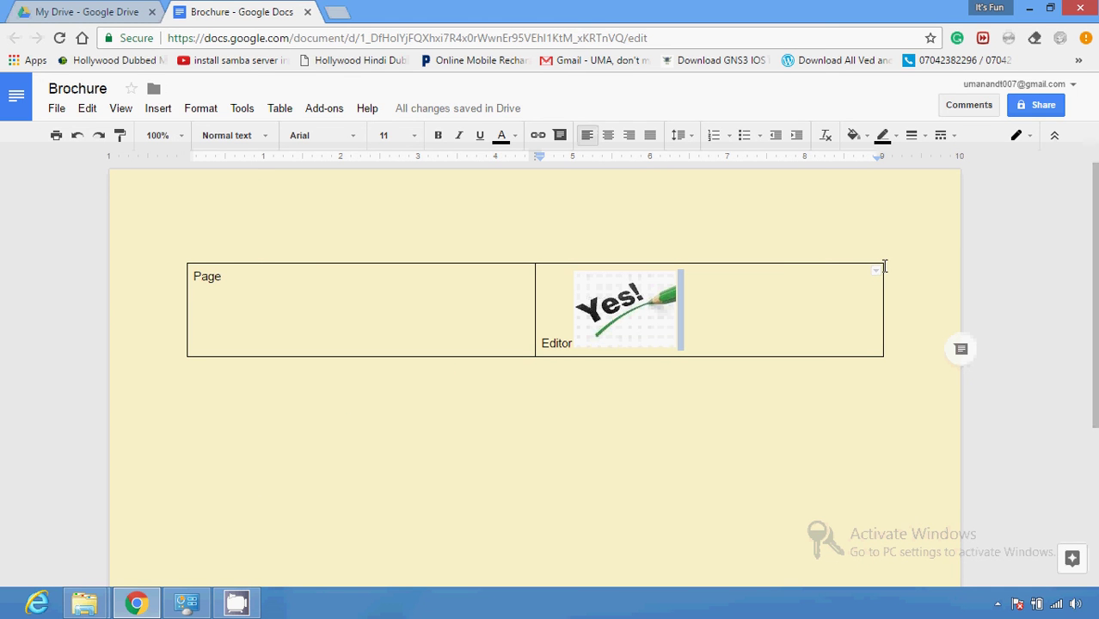
- Pull the table's right border slightly inward, then open the File menu
{"action": "left_click_drag", "start_coordinate": [883, 280], "coordinate": [851, 300]}
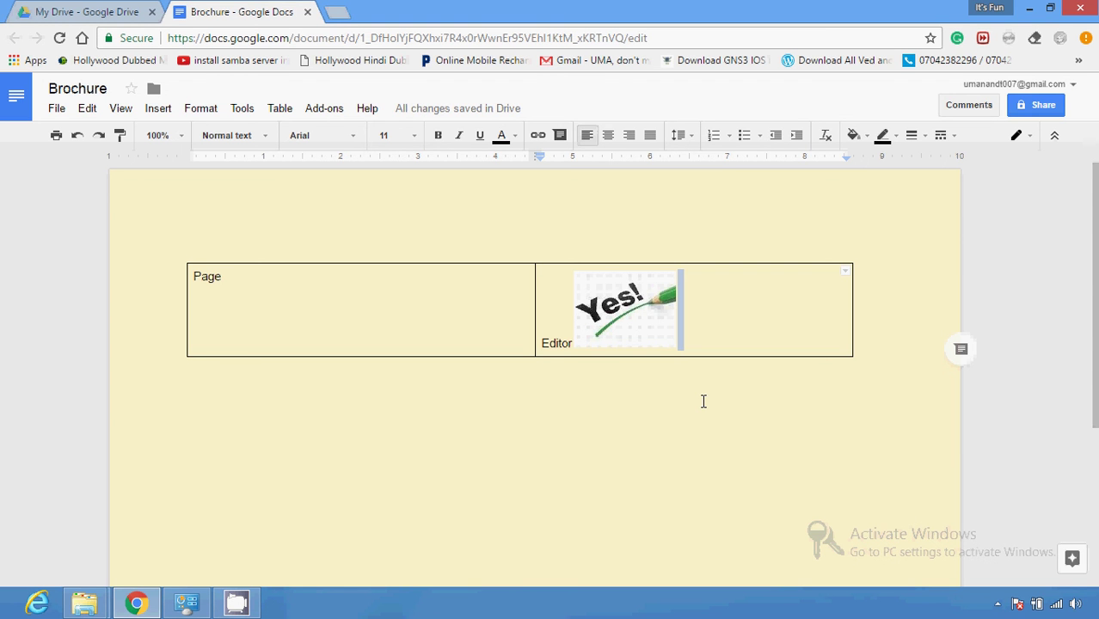
{"action": "left_click", "coordinate": [57, 110]}
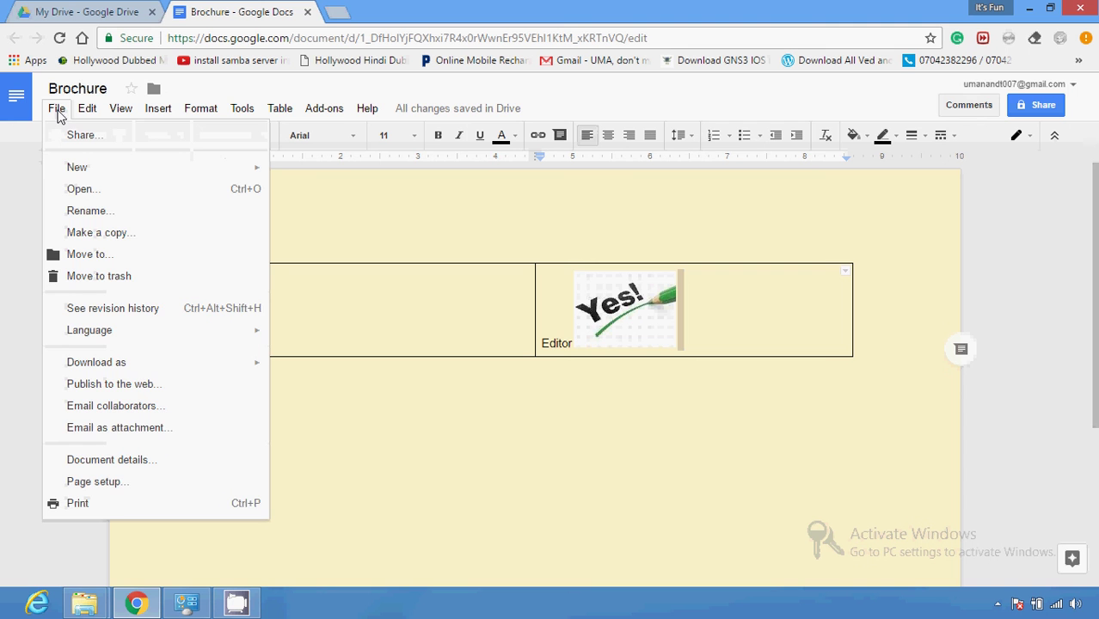
{"action": "left_click", "coordinate": [58, 113]}
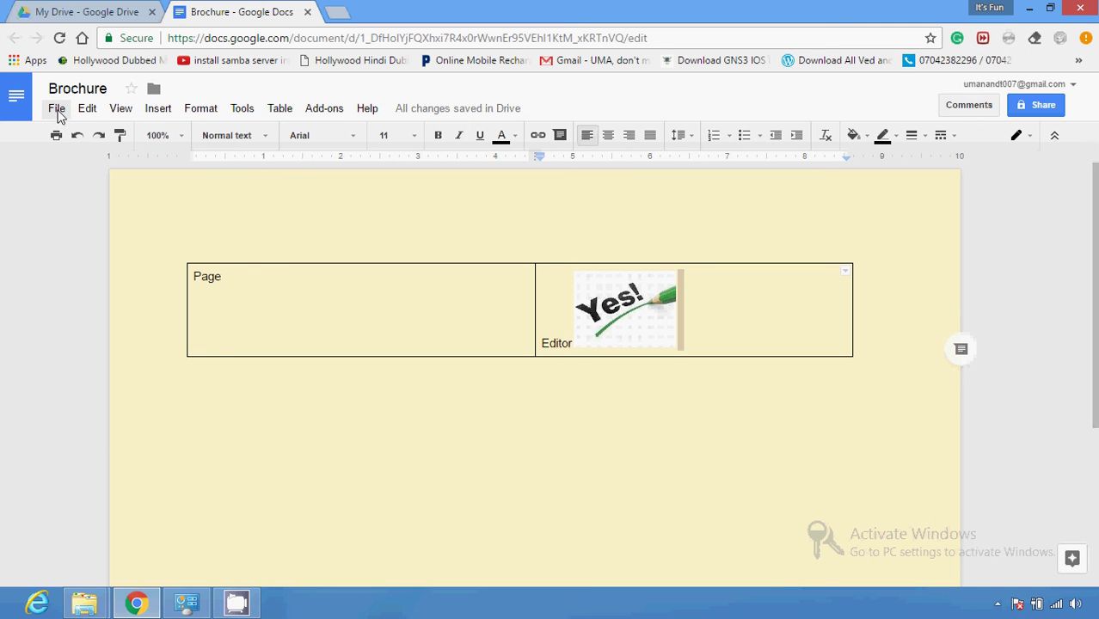
{"action": "left_click", "coordinate": [56, 110]}
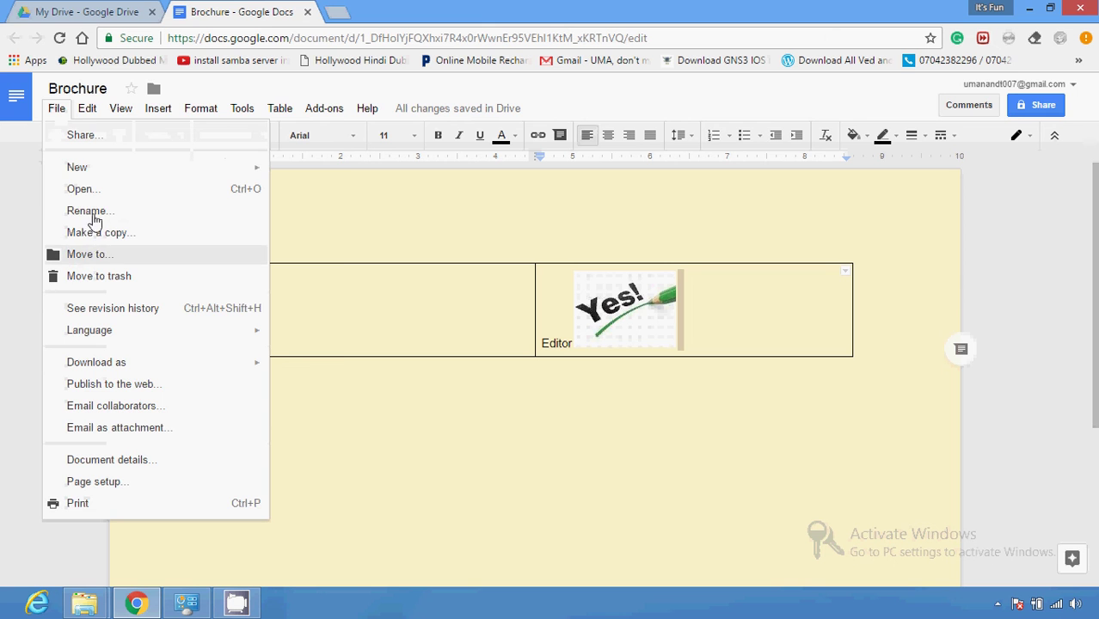
{"action": "left_click", "coordinate": [101, 253]}
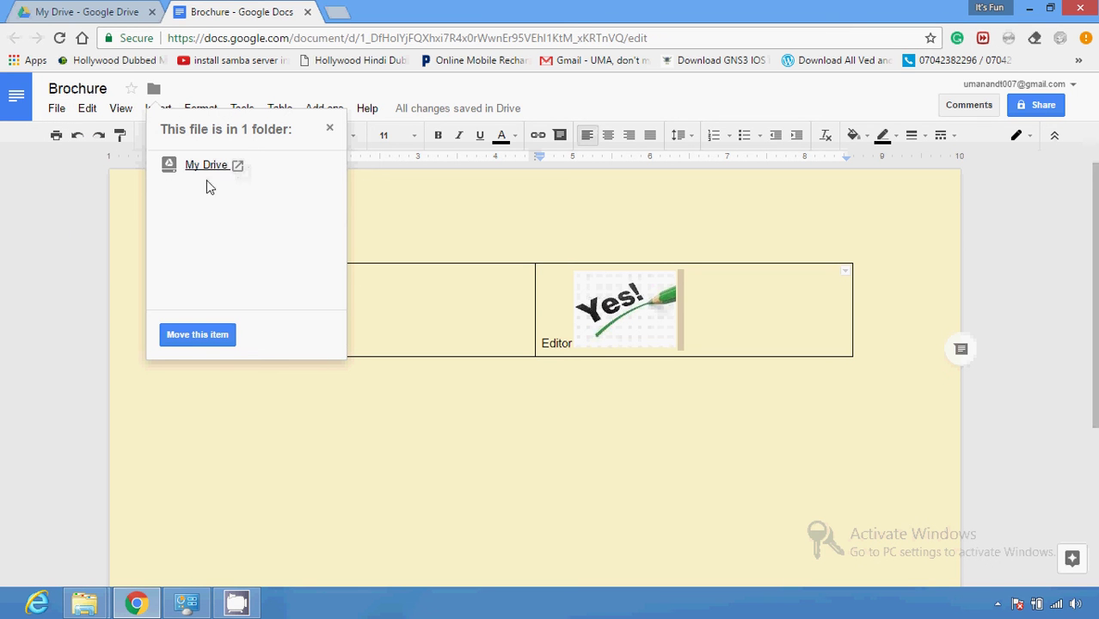
{"action": "left_click", "coordinate": [197, 336]}
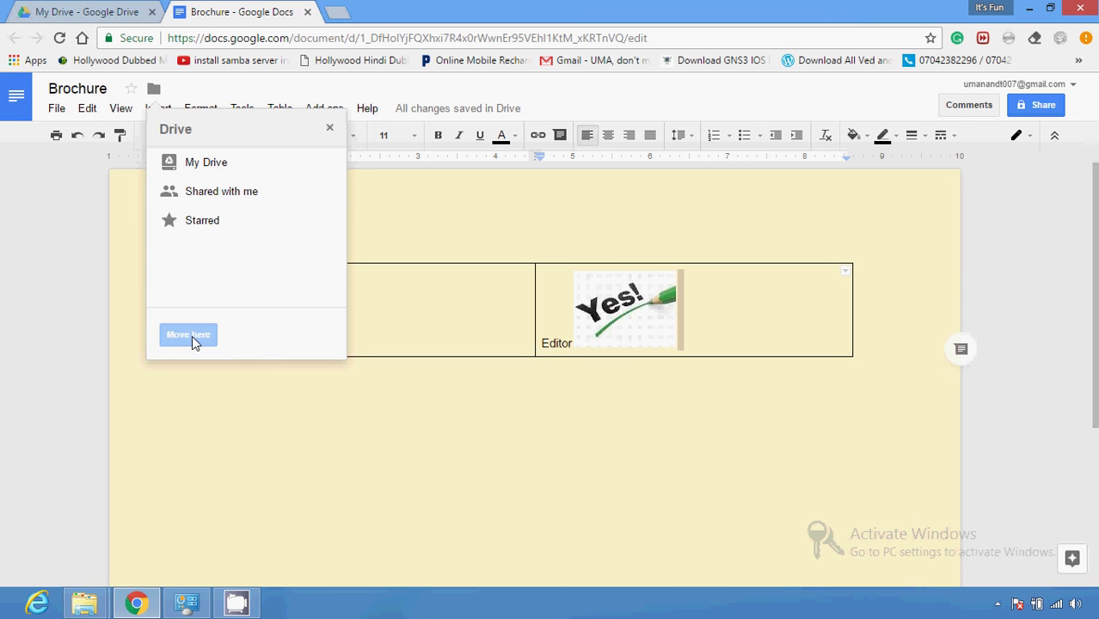
{"action": "left_click", "coordinate": [430, 226]}
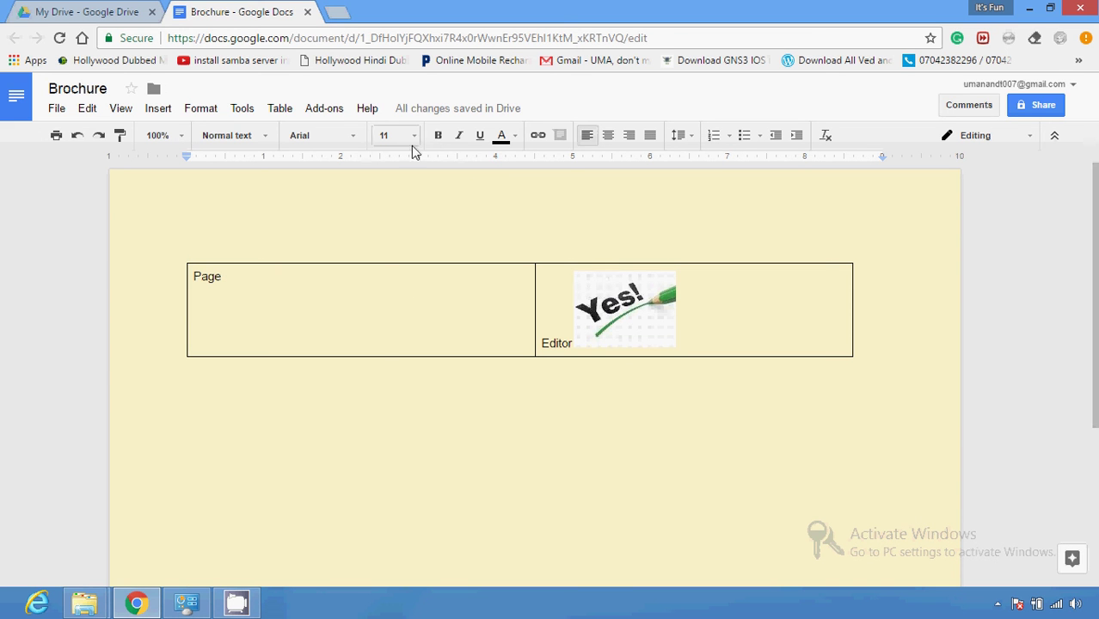
{"action": "left_click", "coordinate": [279, 110]}
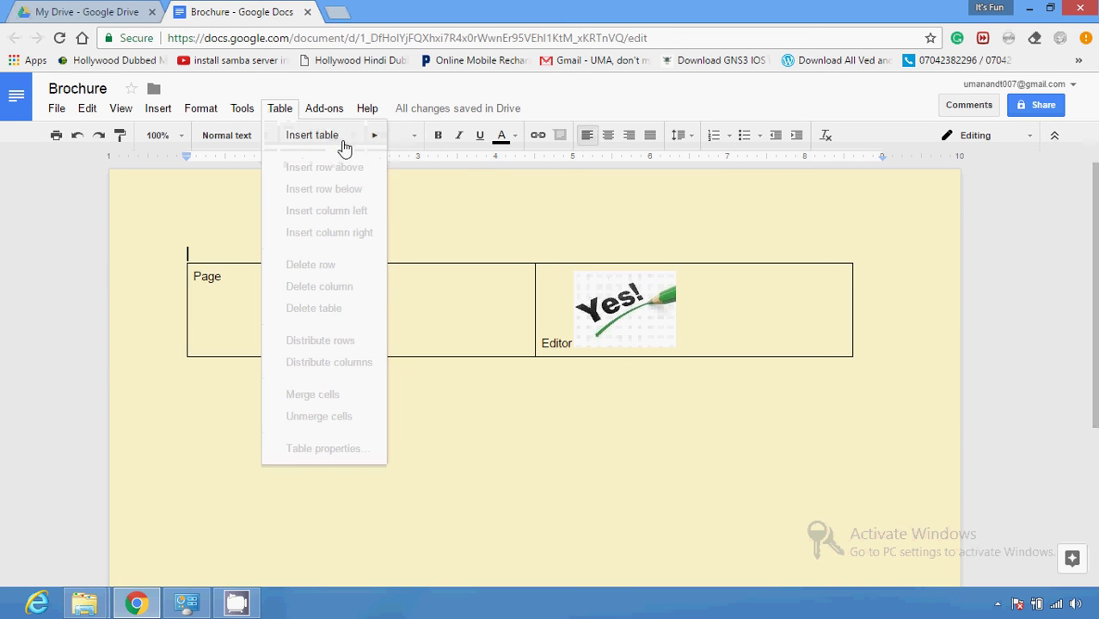
{"action": "mouse_move", "coordinate": [344, 144]}
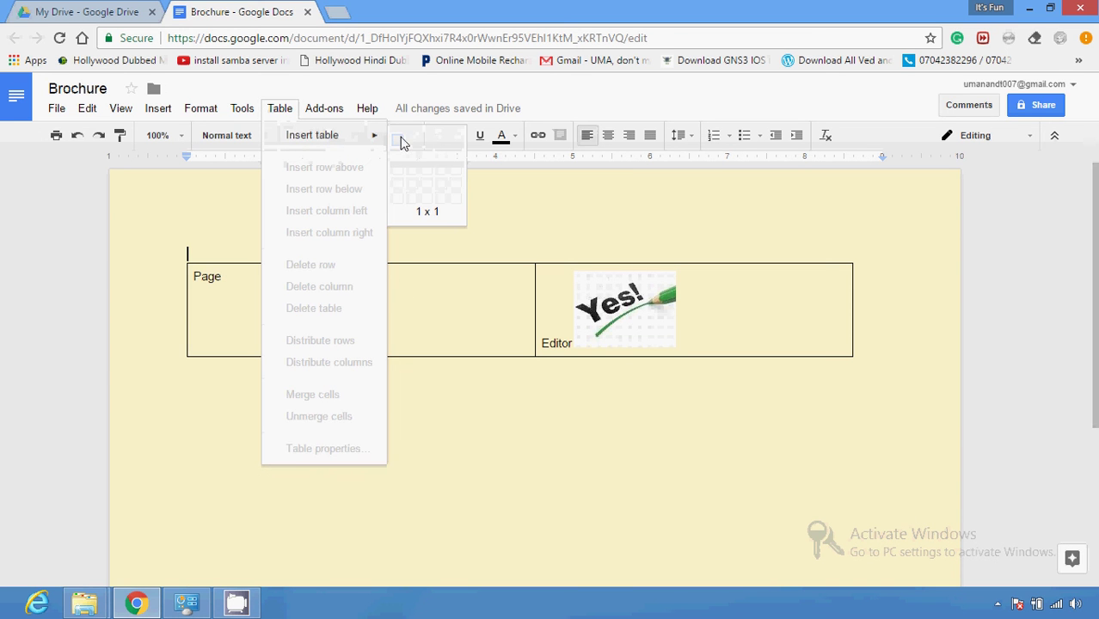
{"action": "left_click", "coordinate": [454, 160]}
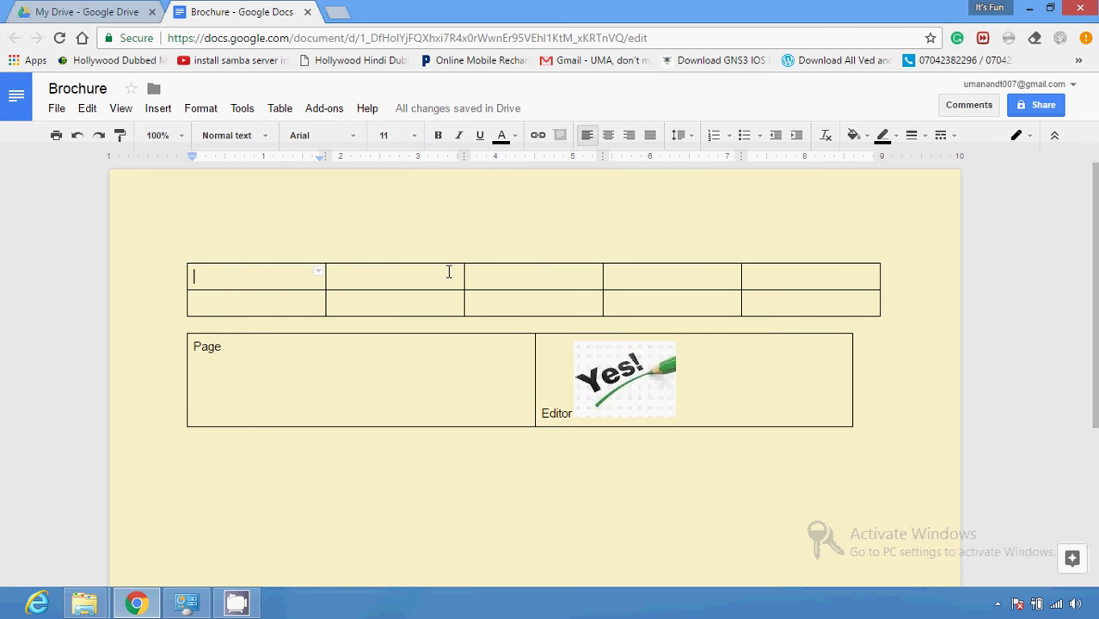
{"action": "key", "text": "ctrl+z"}
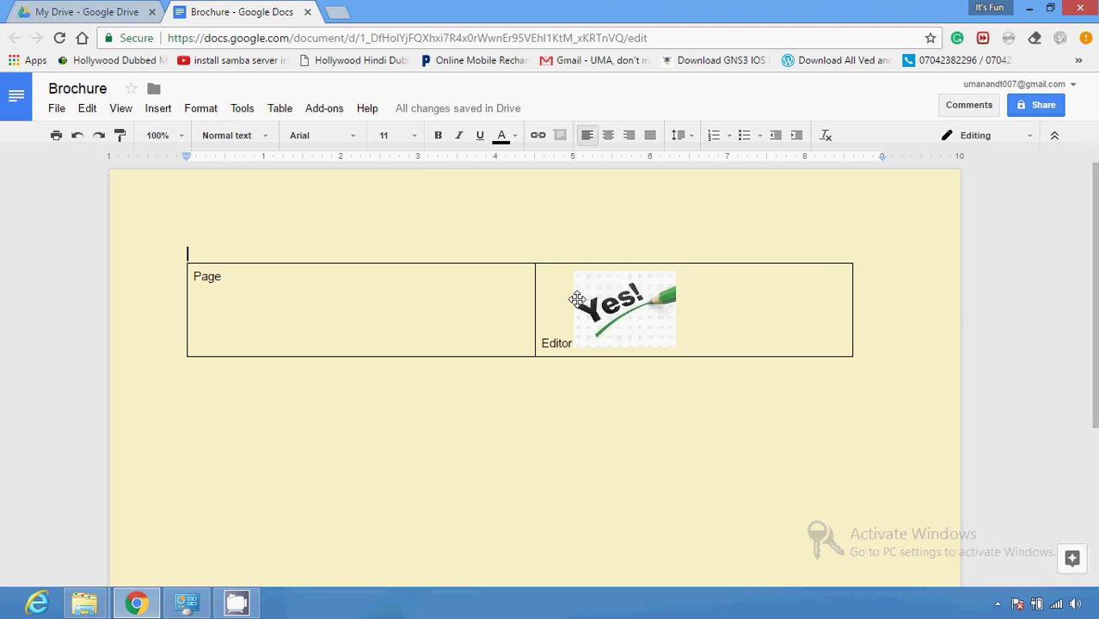
{"action": "left_click", "coordinate": [332, 110]}
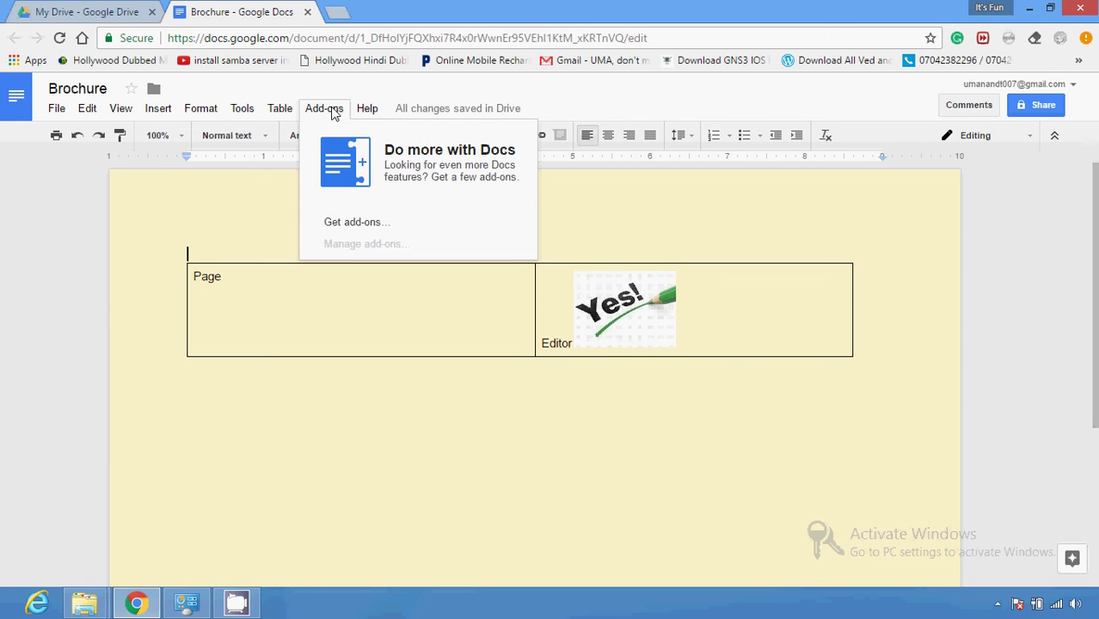
{"action": "left_click", "coordinate": [332, 112]}
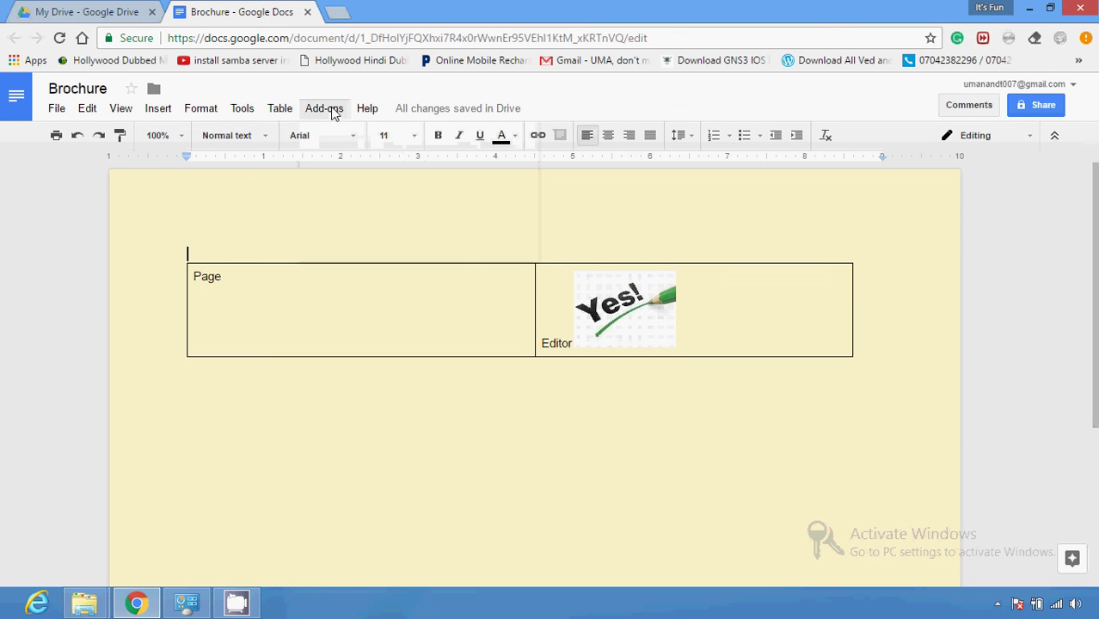
{"action": "left_click", "coordinate": [240, 114]}
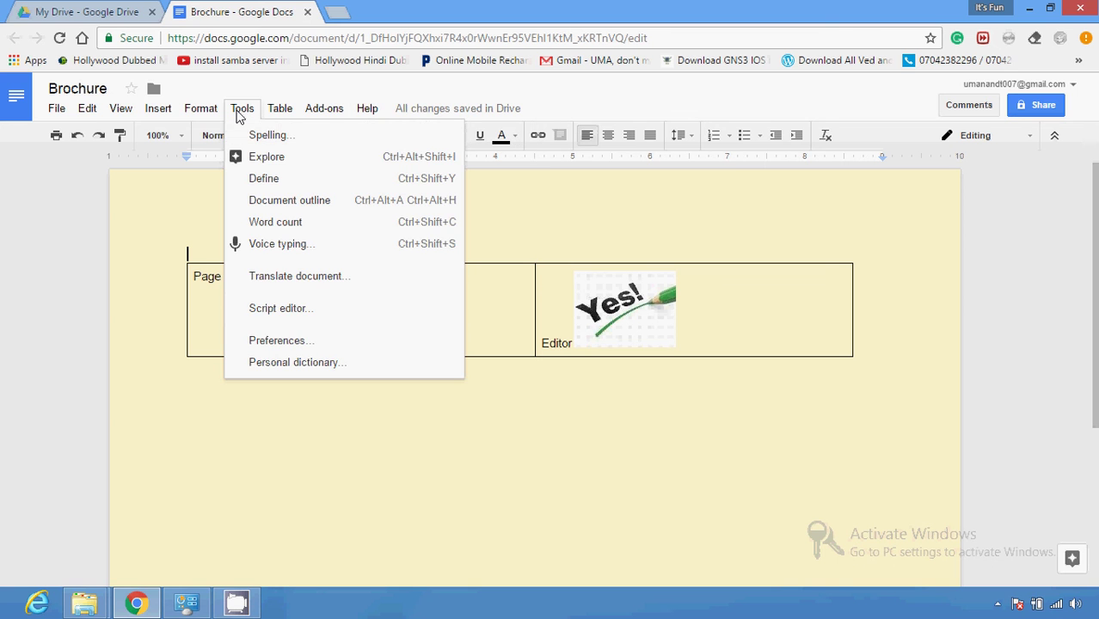
{"action": "left_click", "coordinate": [239, 115]}
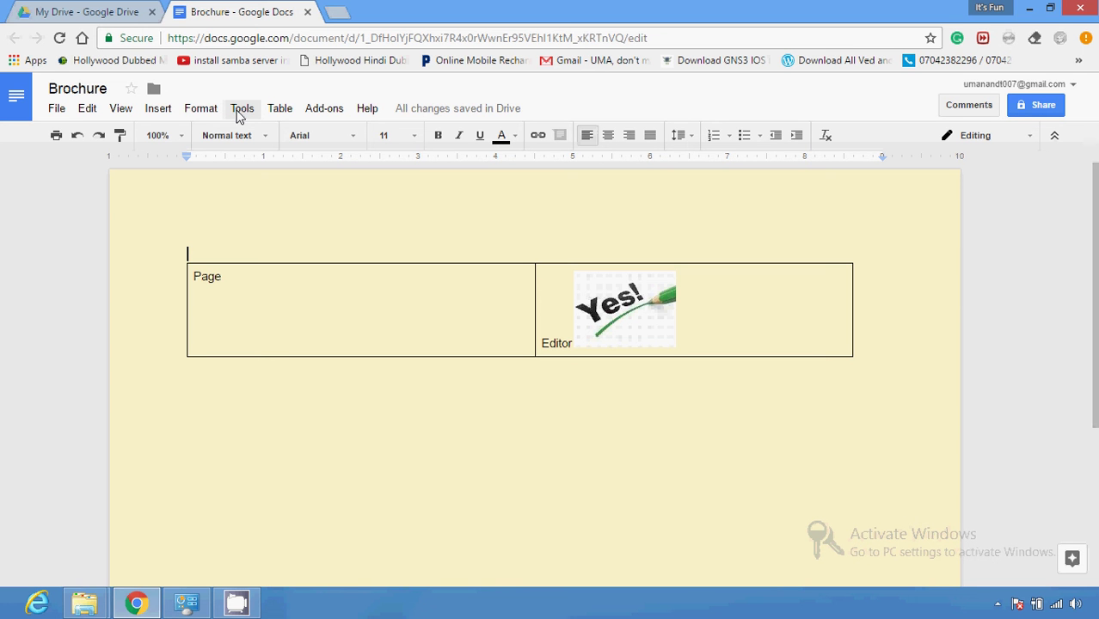
- Confirm through the move dialog that Brochure is in My Drive, then return to the Drive tab
{"action": "left_click", "coordinate": [52, 112]}
{"action": "left_click", "coordinate": [98, 256]}
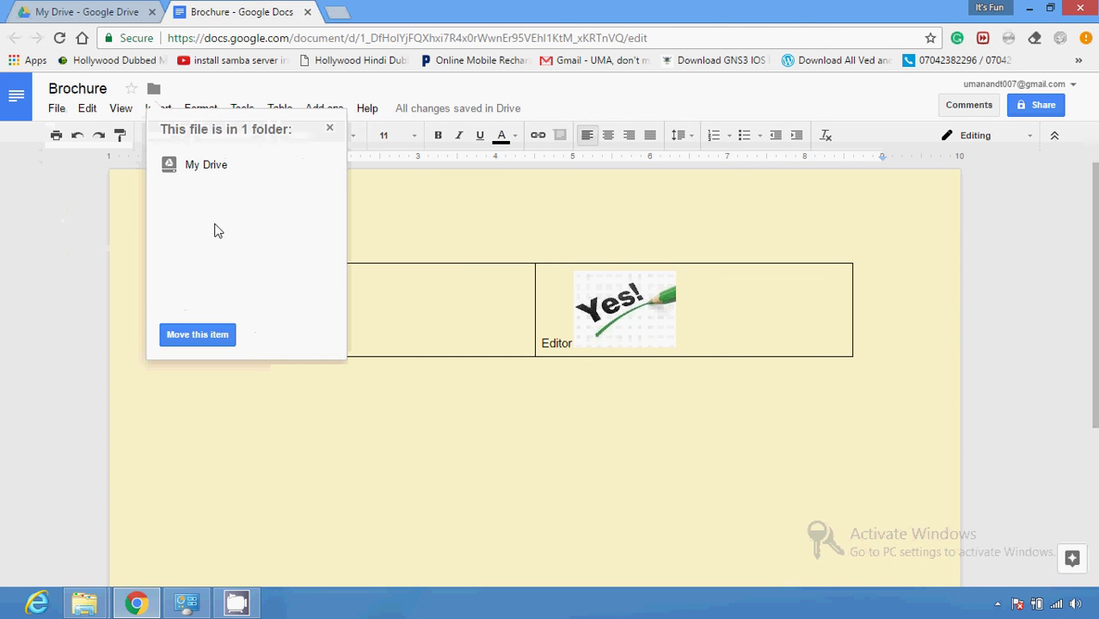
{"action": "left_click", "coordinate": [196, 333]}
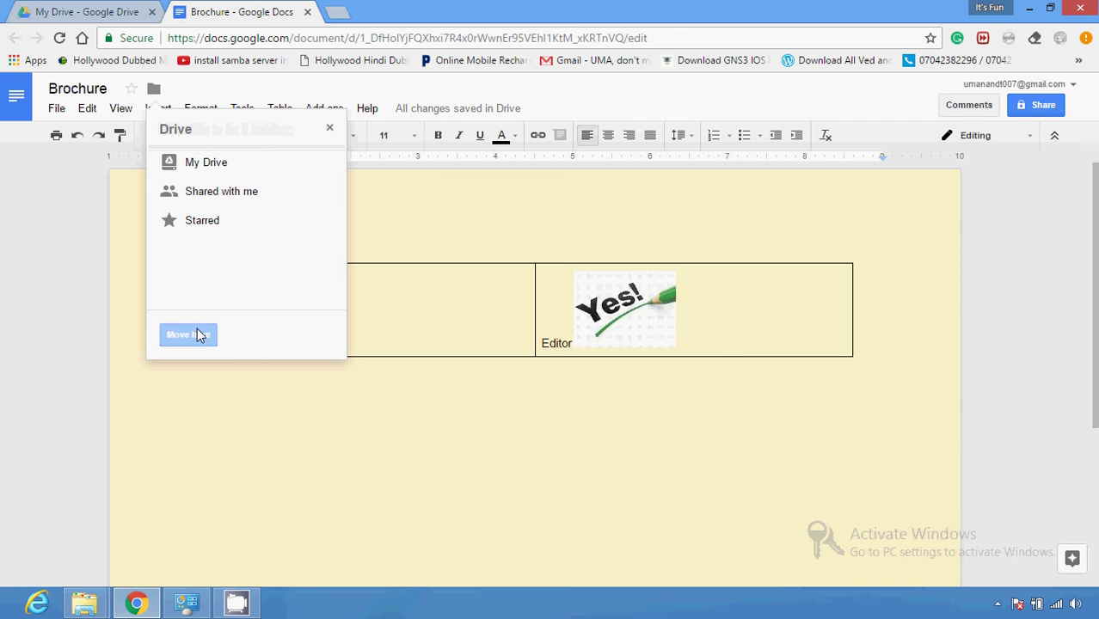
{"action": "left_click", "coordinate": [266, 388]}
{"action": "left_click", "coordinate": [110, 9]}
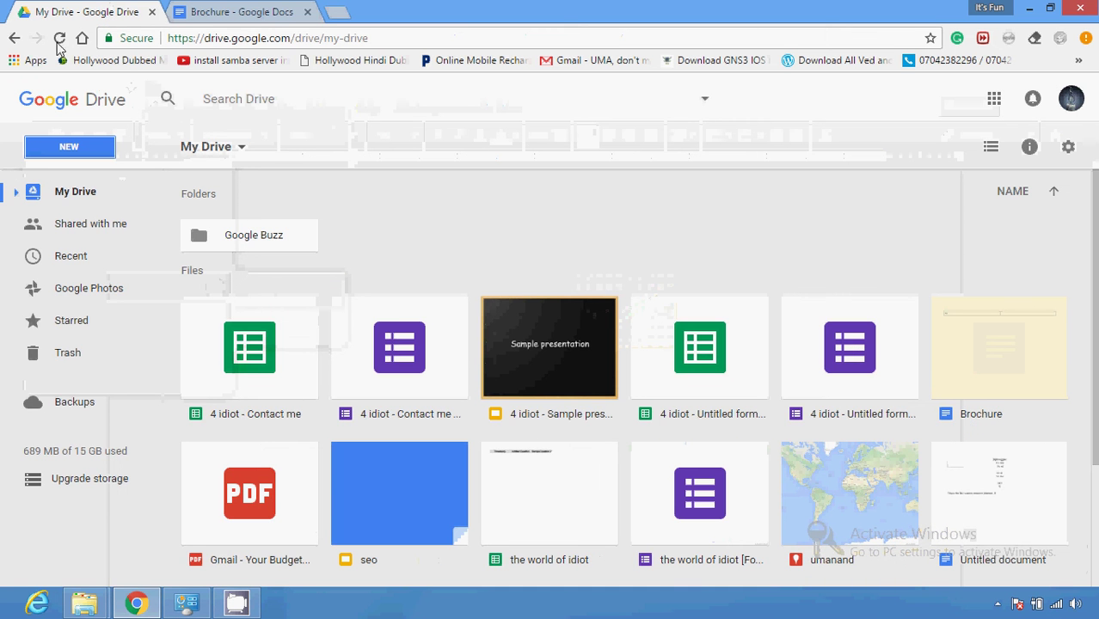
- Reload My Drive so Brochure appears, then open Drive Settings from the gear icon
{"action": "left_click", "coordinate": [59, 38]}
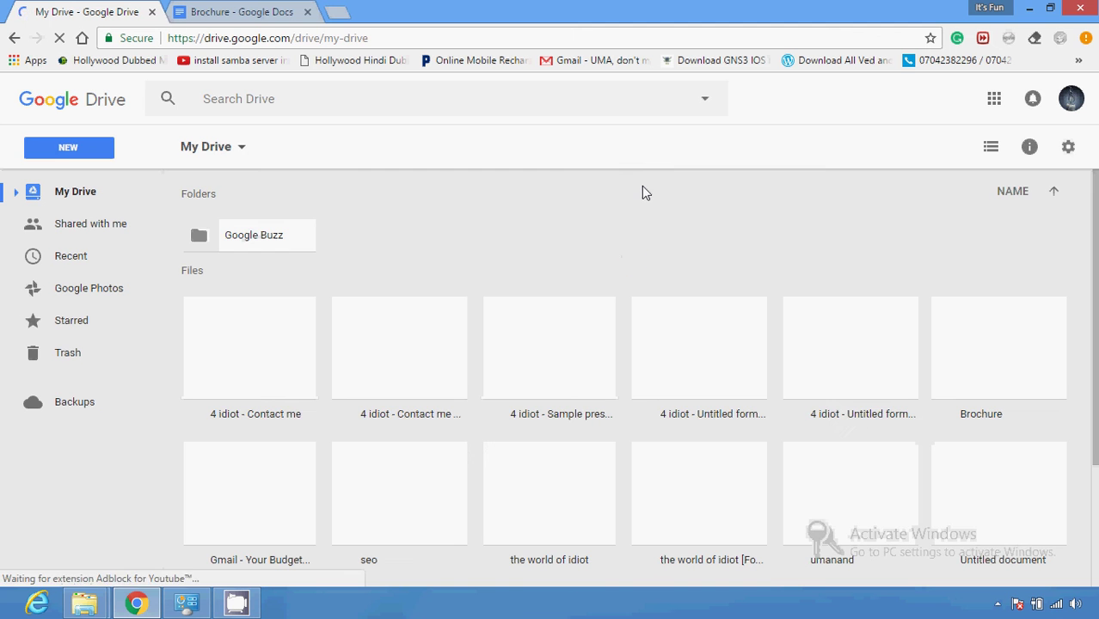
{"action": "left_click", "coordinate": [1065, 150]}
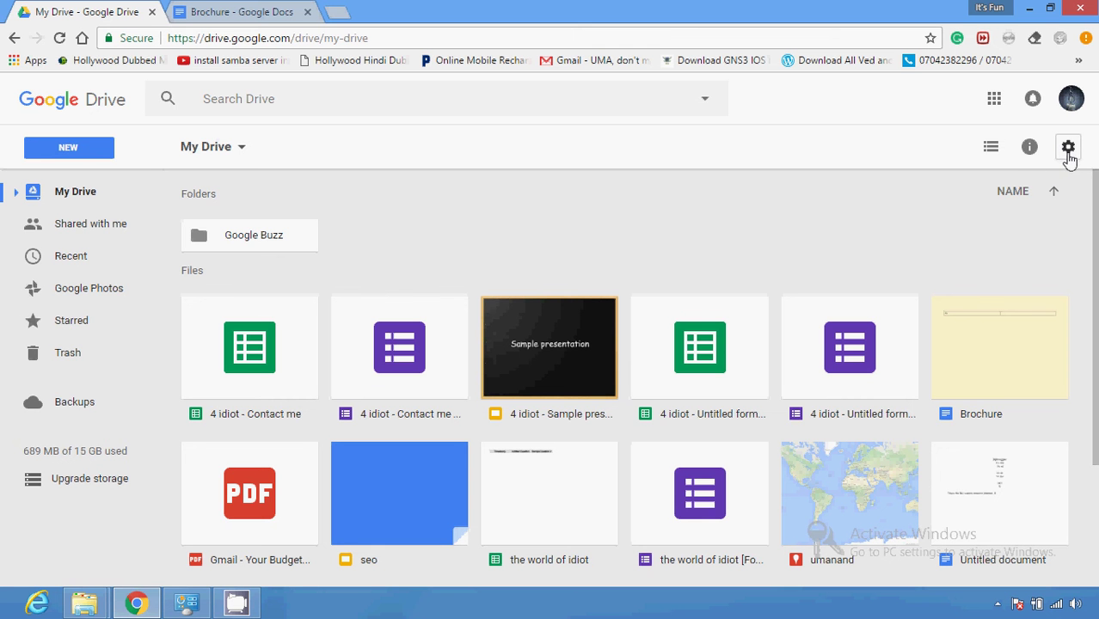
{"action": "left_click", "coordinate": [1068, 150]}
{"action": "left_click", "coordinate": [1010, 180]}
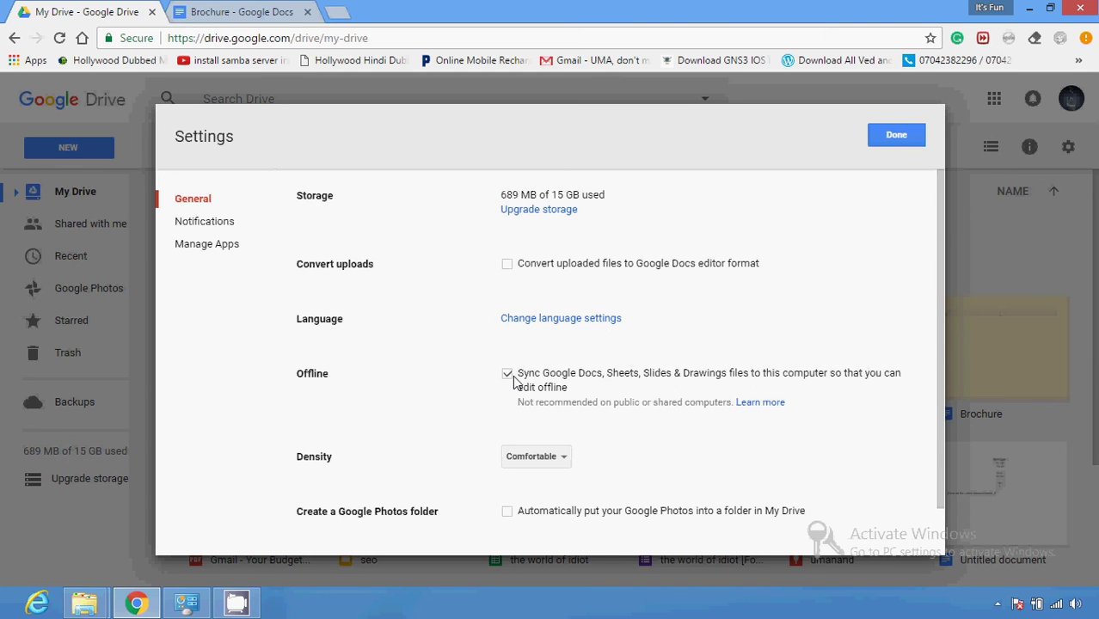
{"action": "left_click", "coordinate": [873, 137]}
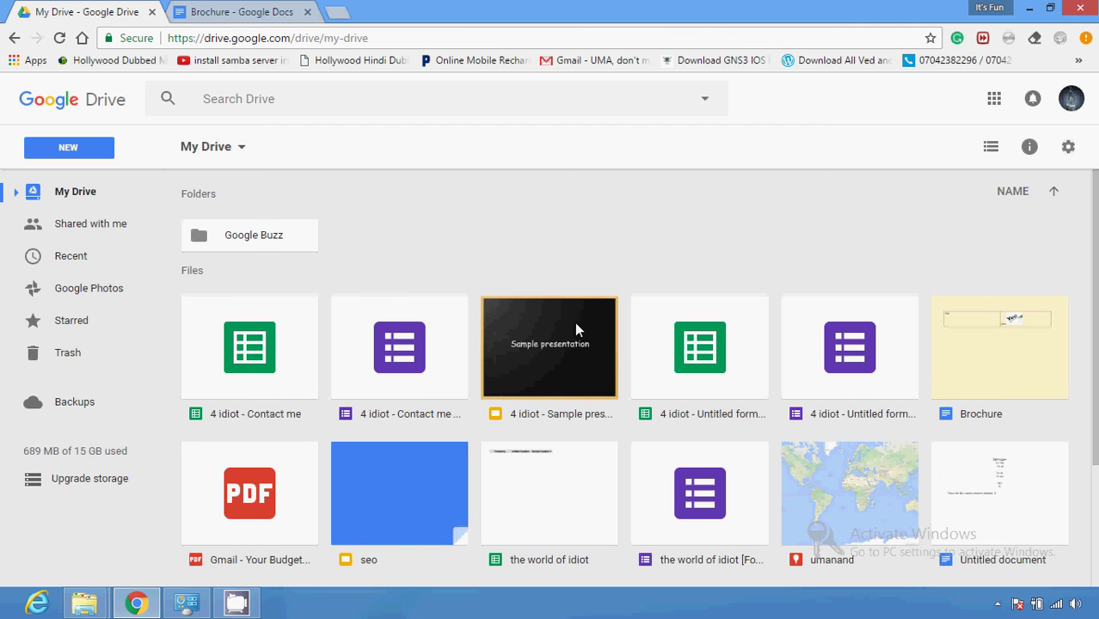
- Find the Brochure tile in My Drive and open it with Google Docs
{"action": "scroll", "coordinate": [1033, 289], "scroll_direction": "down", "scroll_amount": 2}
{"action": "scroll", "coordinate": [640, 373], "scroll_direction": "down", "scroll_amount": 1}
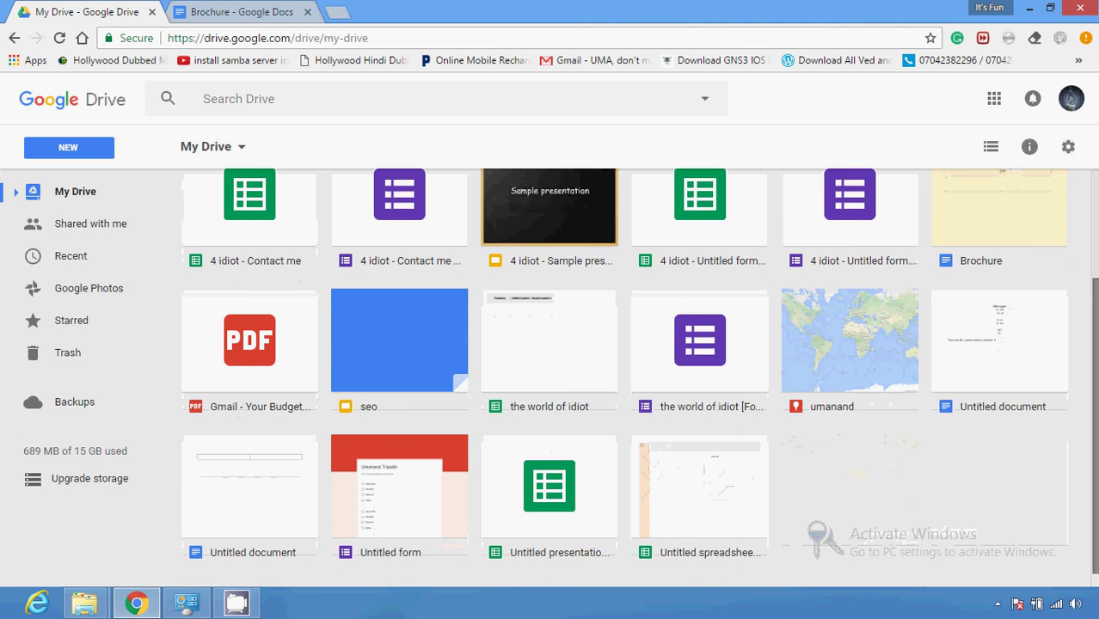
{"action": "scroll", "coordinate": [639, 378], "scroll_direction": "down", "scroll_amount": 1}
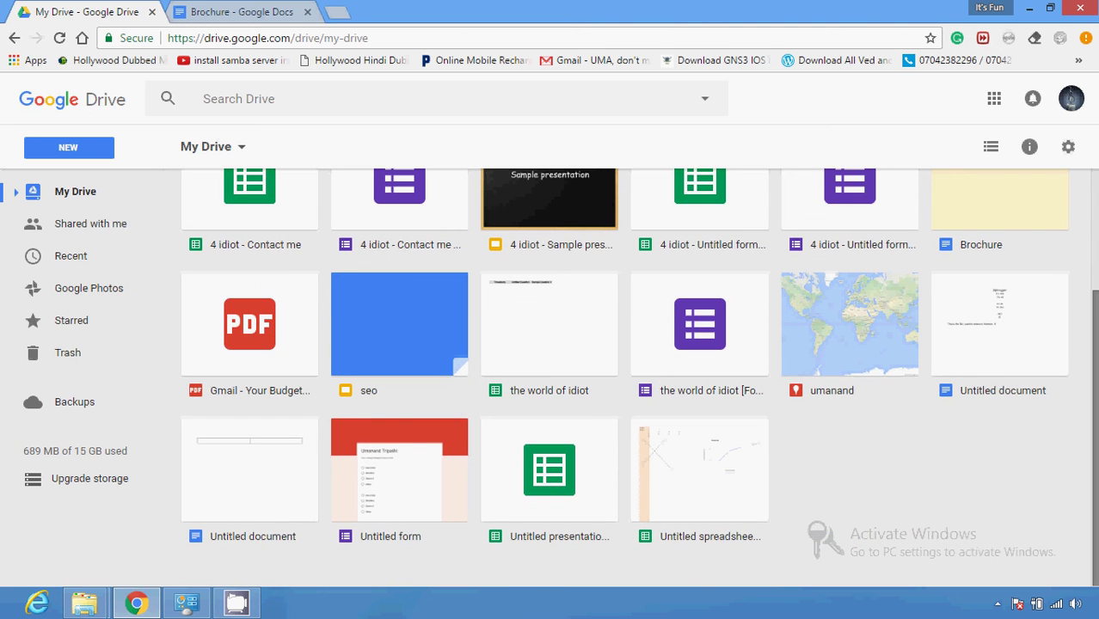
{"action": "scroll", "coordinate": [625, 376], "scroll_direction": "up", "scroll_amount": 2}
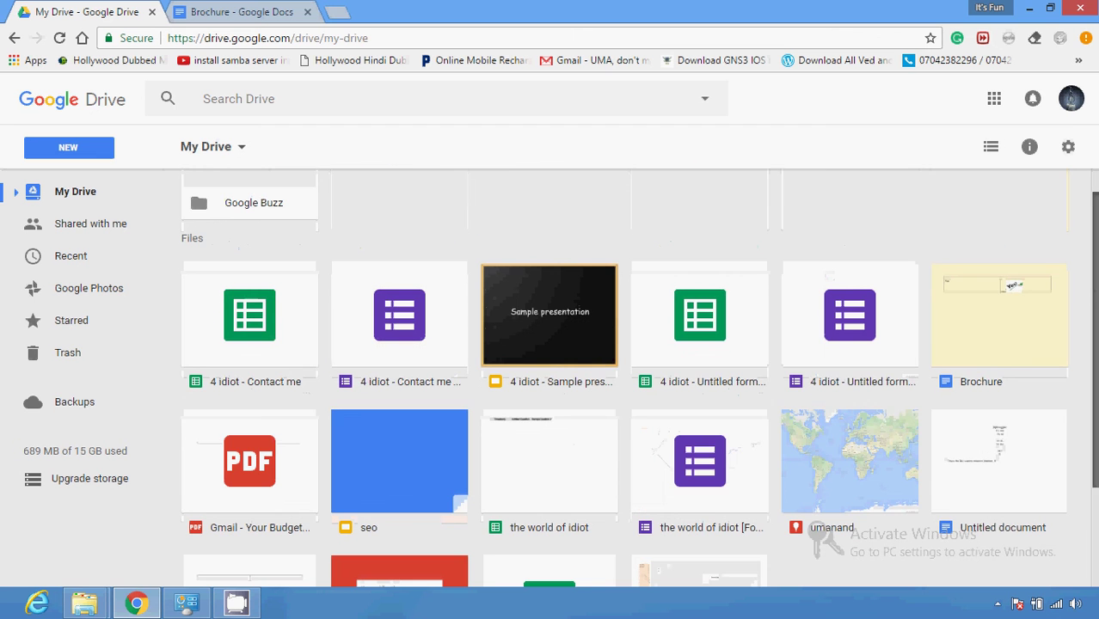
{"action": "left_click", "coordinate": [1008, 312]}
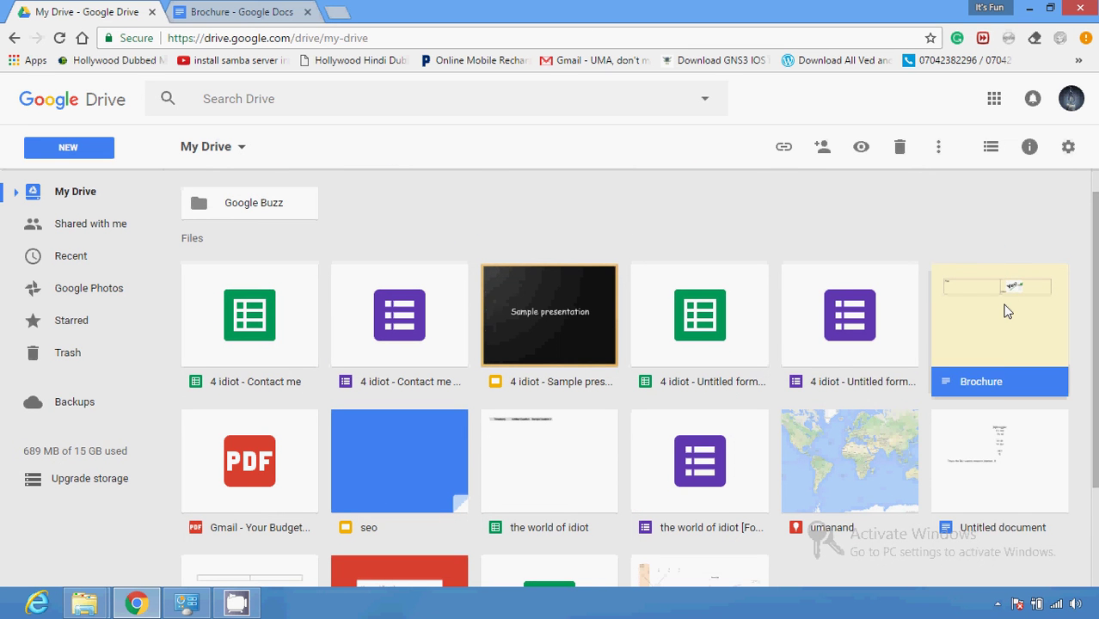
{"action": "right_click", "coordinate": [1008, 312]}
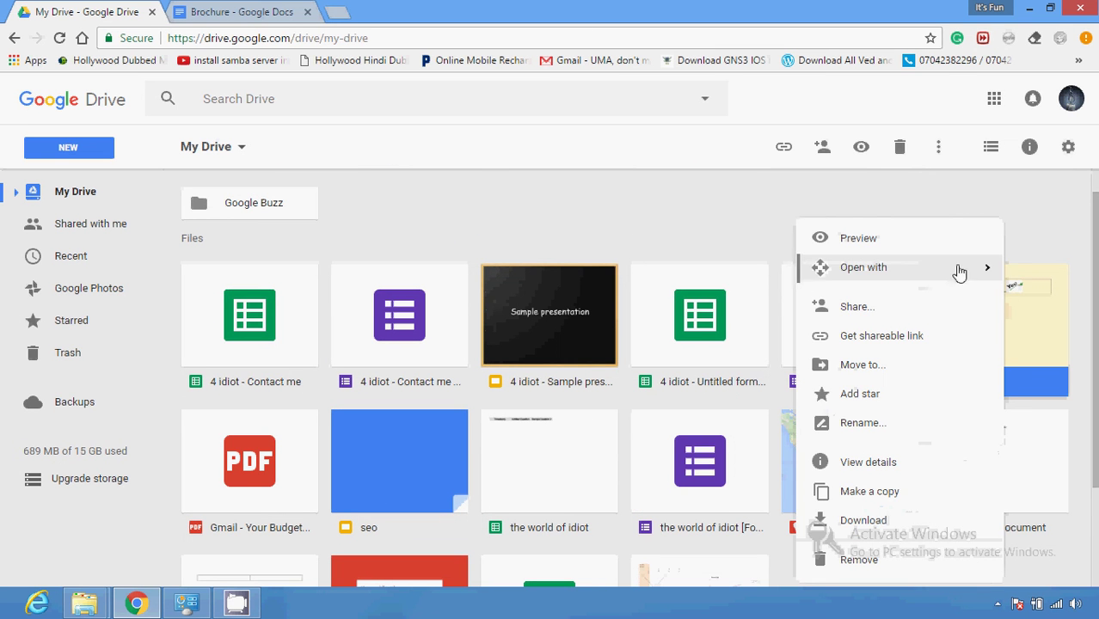
{"action": "mouse_move", "coordinate": [965, 272]}
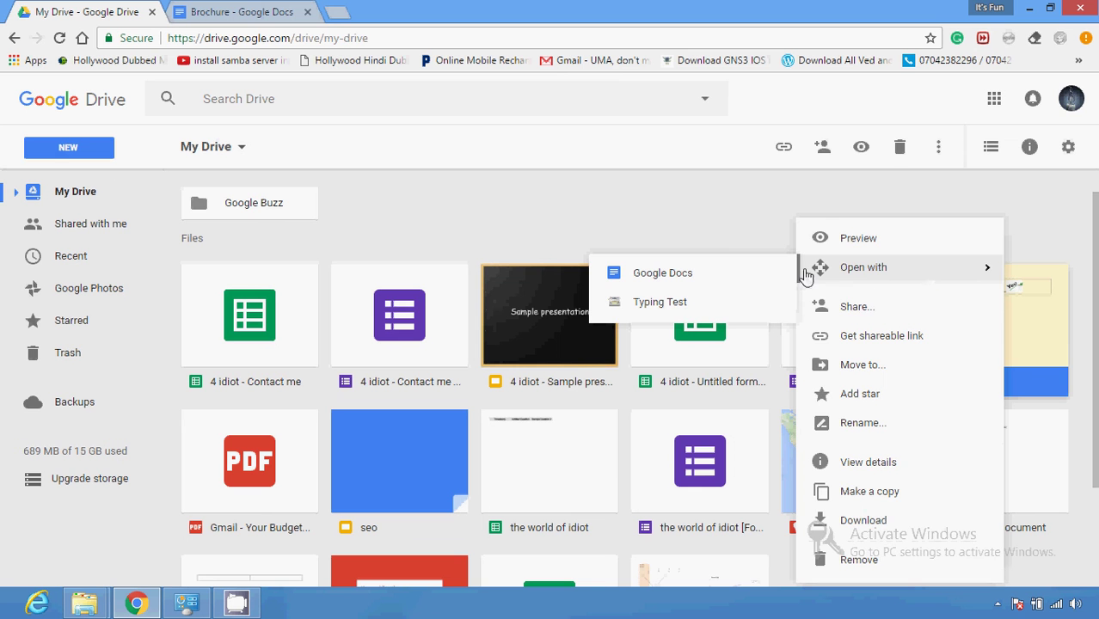
{"action": "left_click", "coordinate": [726, 244]}
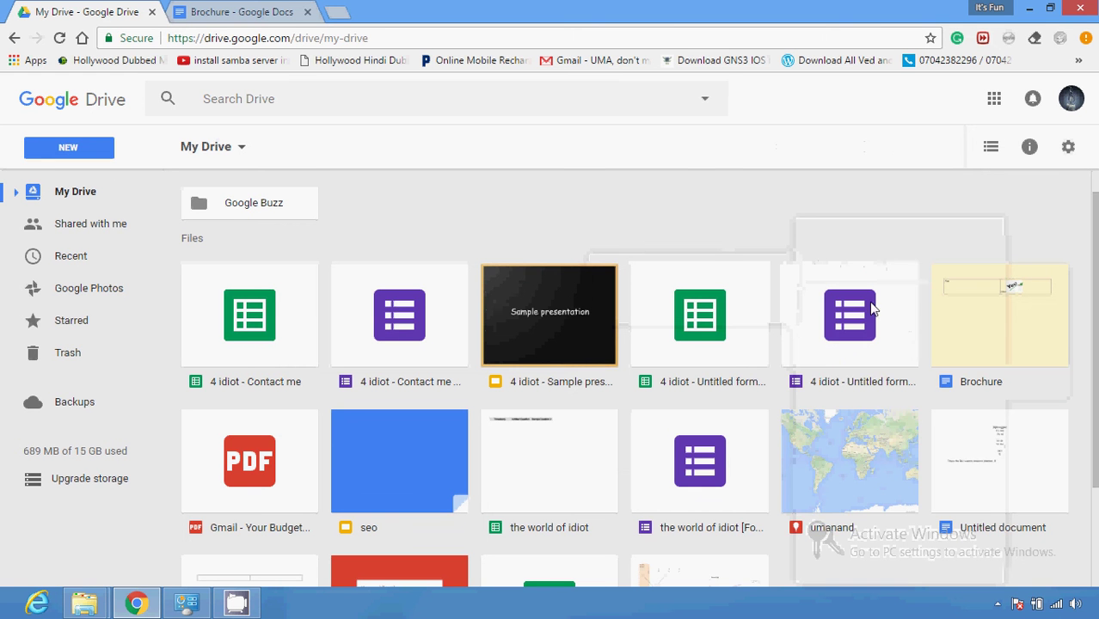
{"action": "right_click", "coordinate": [987, 331]}
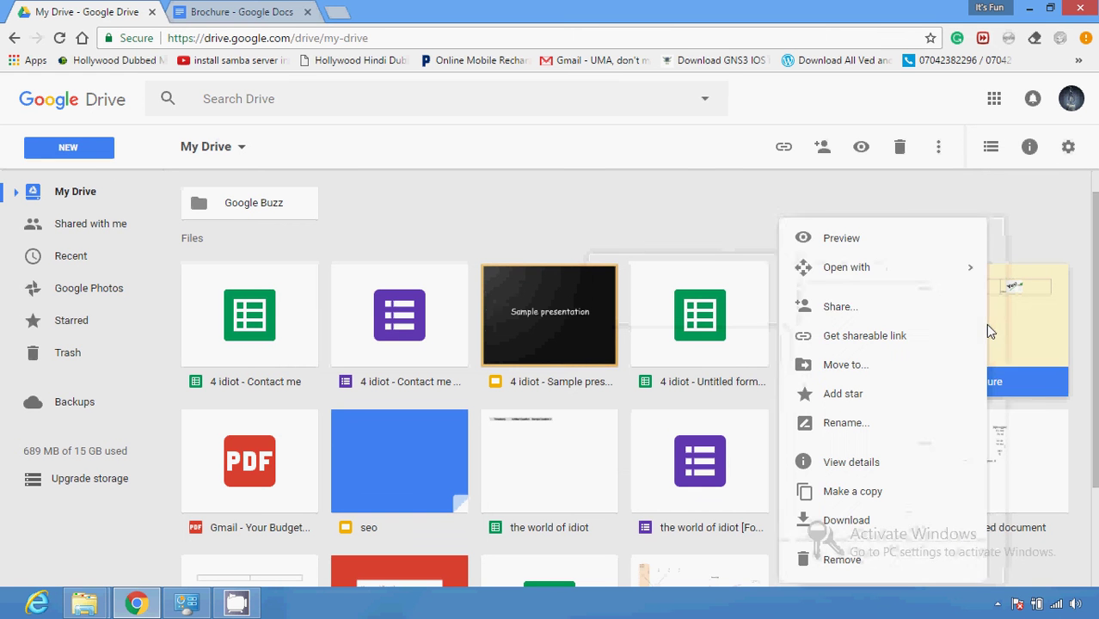
{"action": "left_click", "coordinate": [972, 268]}
{"action": "mouse_move", "coordinate": [785, 274]}
{"action": "left_click", "coordinate": [714, 278]}
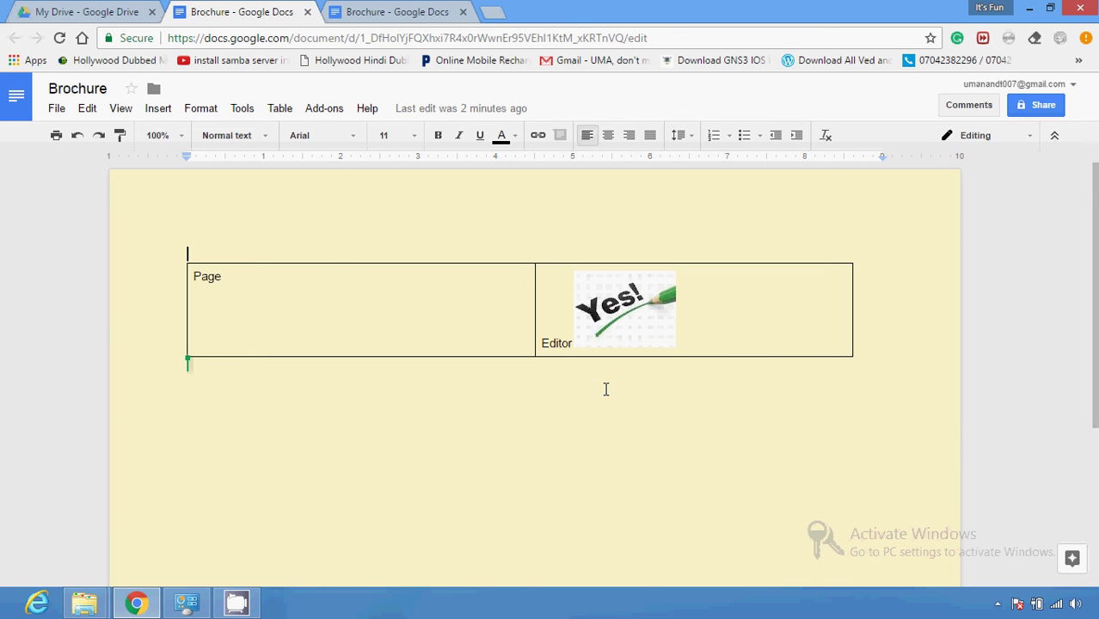
- Switch back to the My Drive tab and briefly open and close the Drive settings menu
{"action": "left_click", "coordinate": [110, 10]}
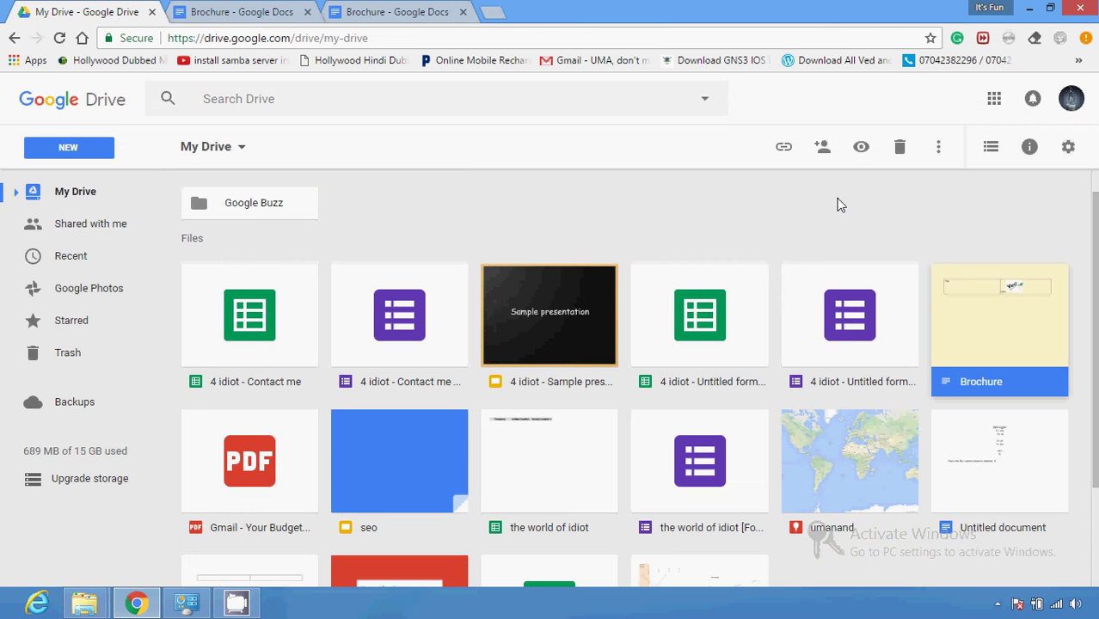
{"action": "left_click", "coordinate": [1069, 148]}
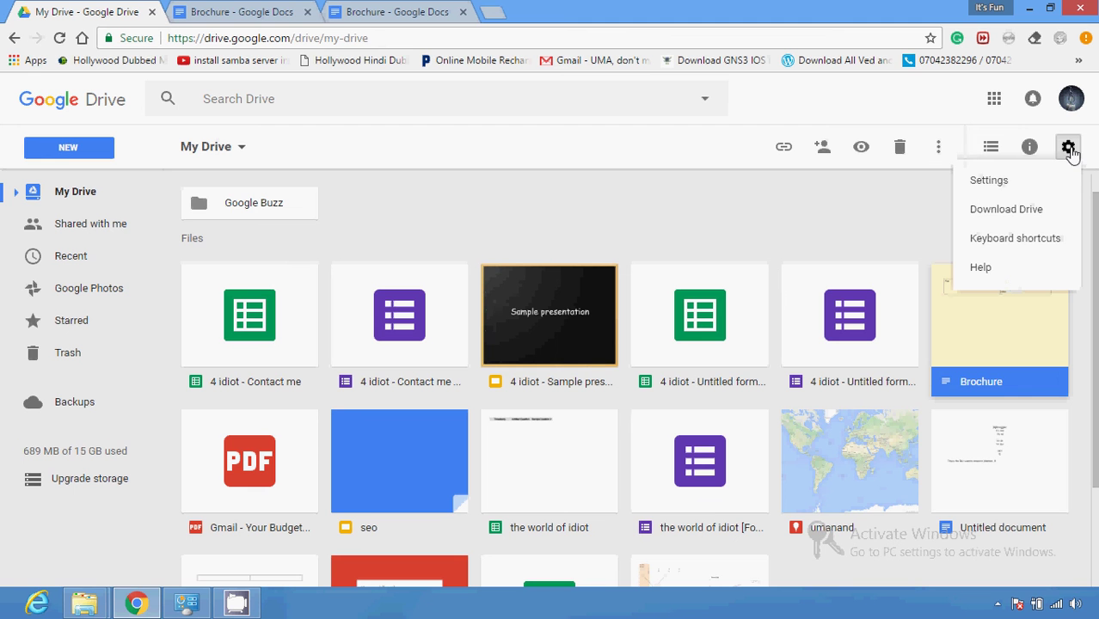
{"action": "left_click", "coordinate": [1069, 150]}
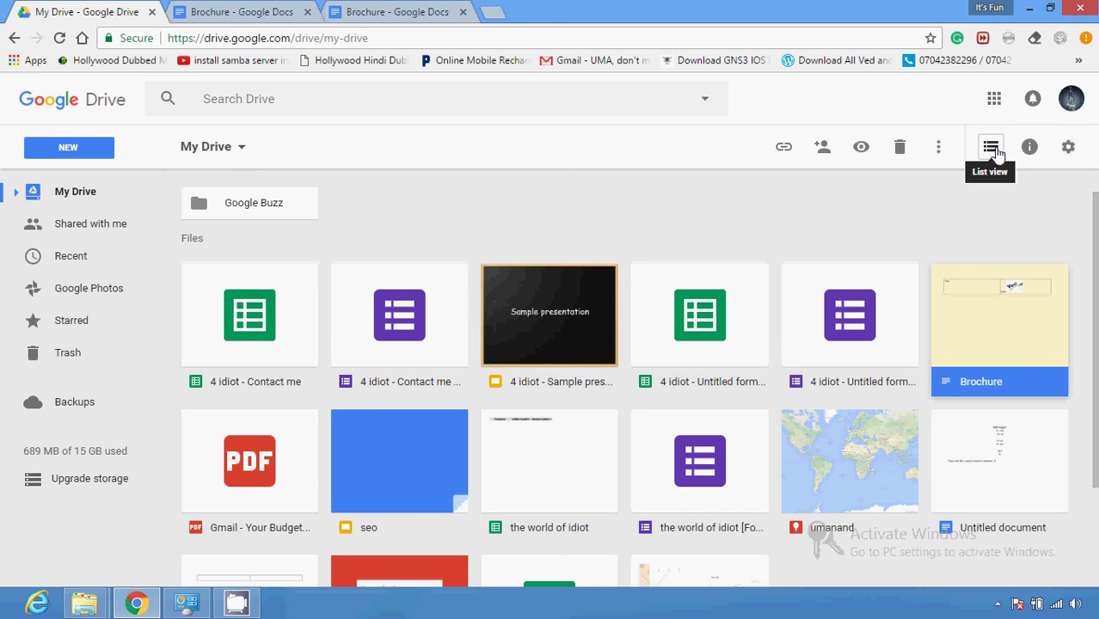
- Open the right-click menu on a file in the My Drive list, where Brochure appears
{"action": "left_click", "coordinate": [998, 605]}
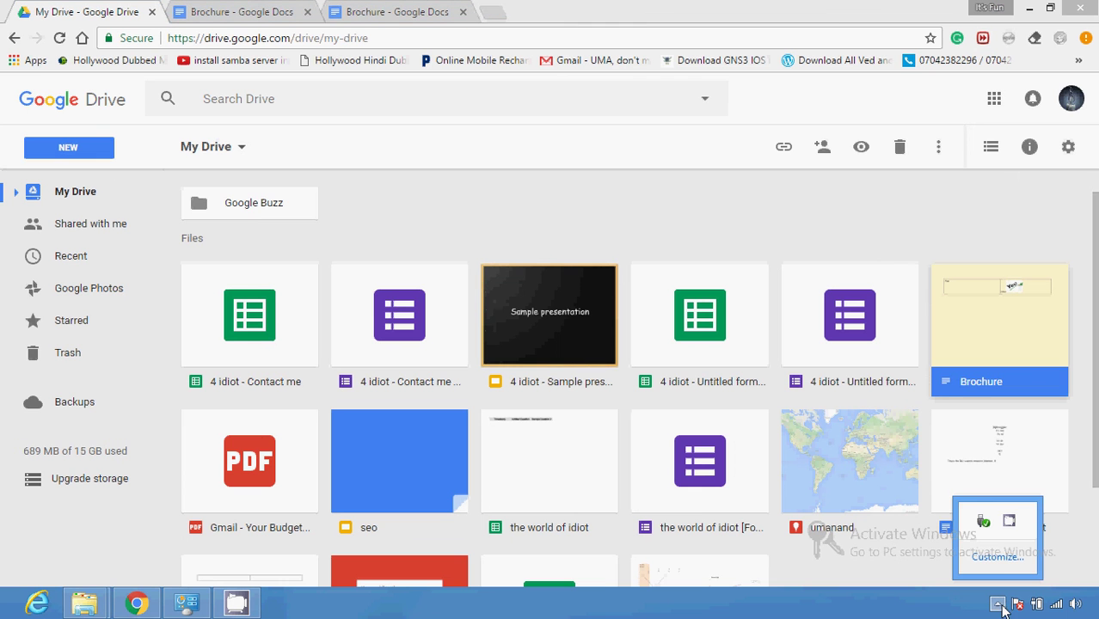
{"action": "right_click", "coordinate": [1010, 521]}
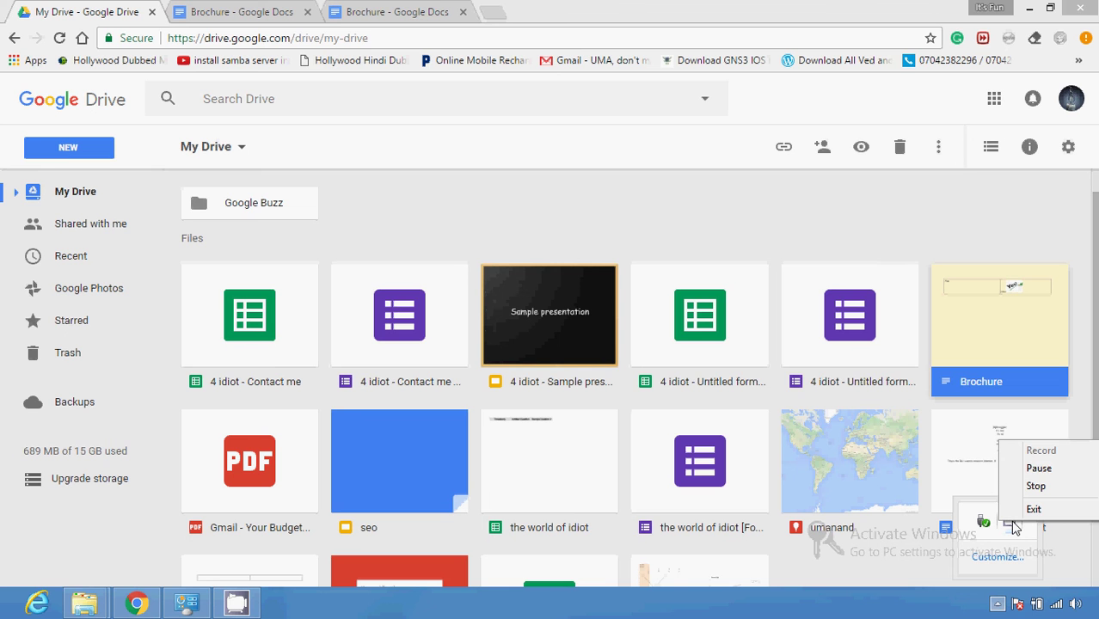
{"action": "key", "text": "Down"}
{"action": "key", "text": "Down"}
{"action": "key", "text": "Down"}
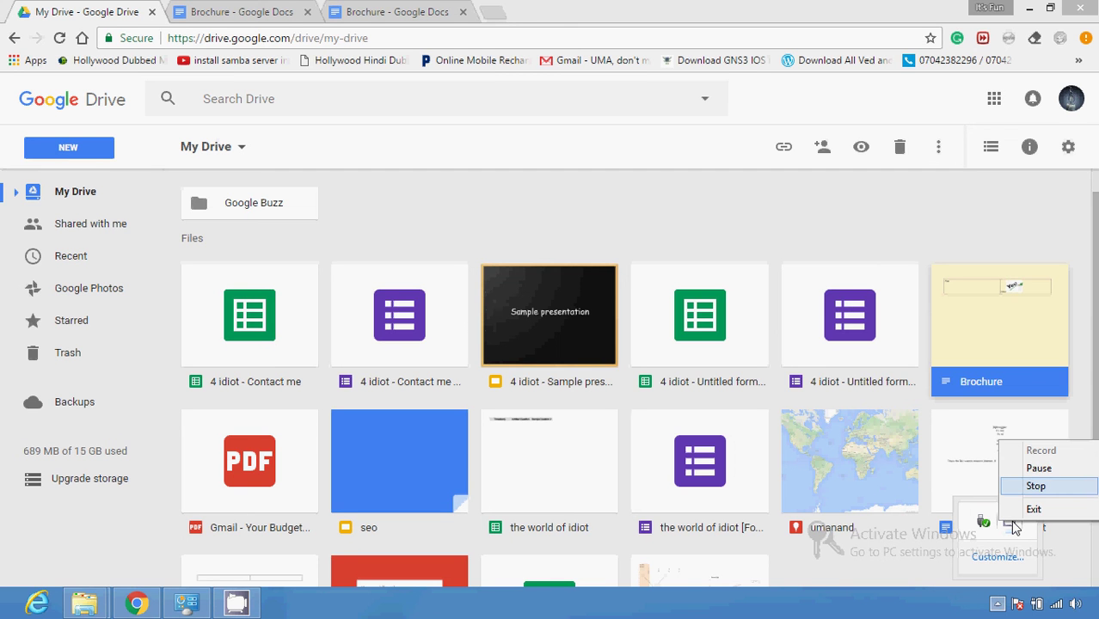